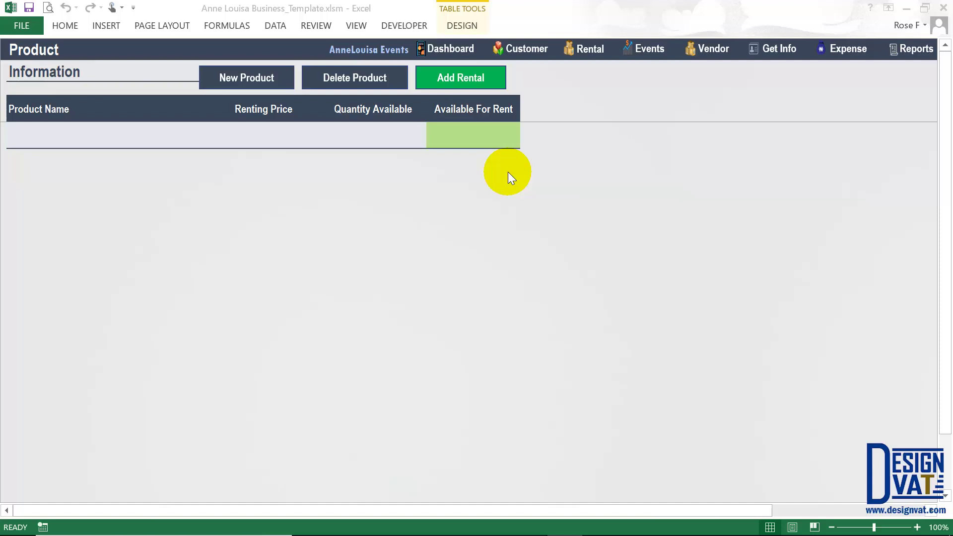
- Go to the Customer section through the Dashboard and look at the customer names listed there
left_click(276, 7)
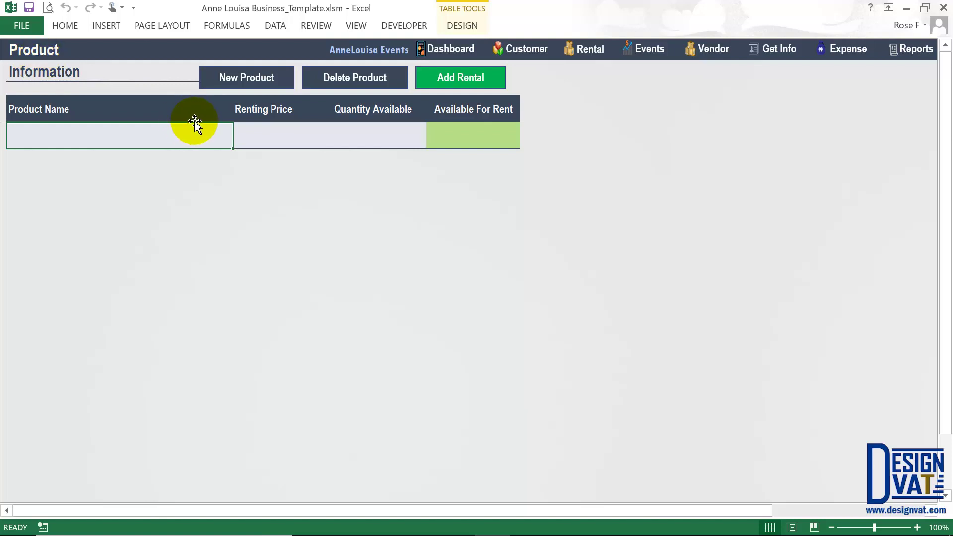
left_click(454, 48)
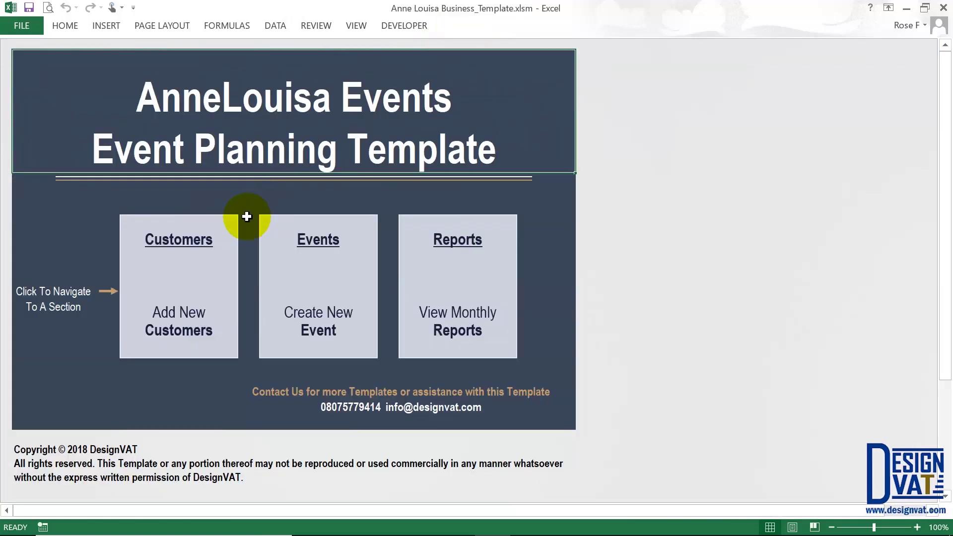
left_click(192, 268)
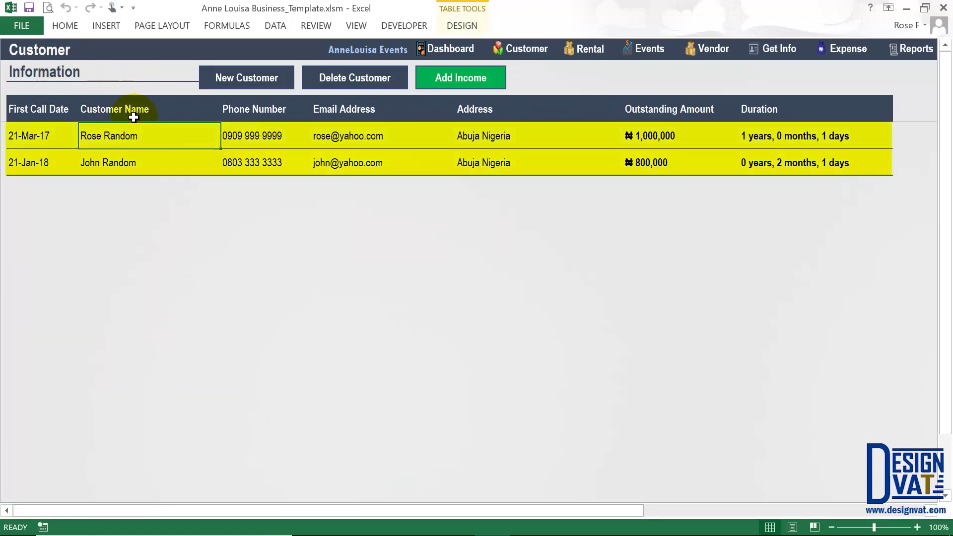
left_click_drag(119, 135, 120, 157)
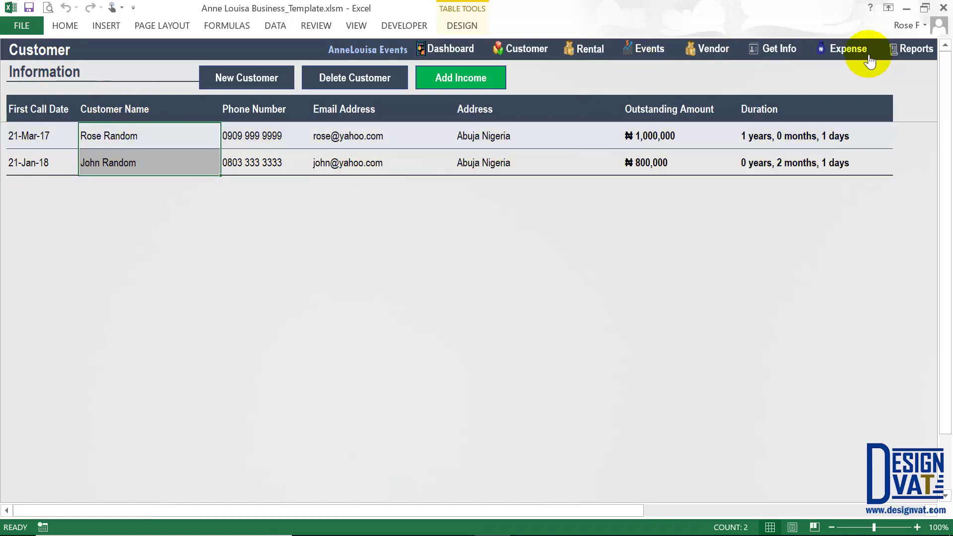
- Open the Rental section and enter White Plastic Chairs as the product name in the empty row
left_click(588, 58)
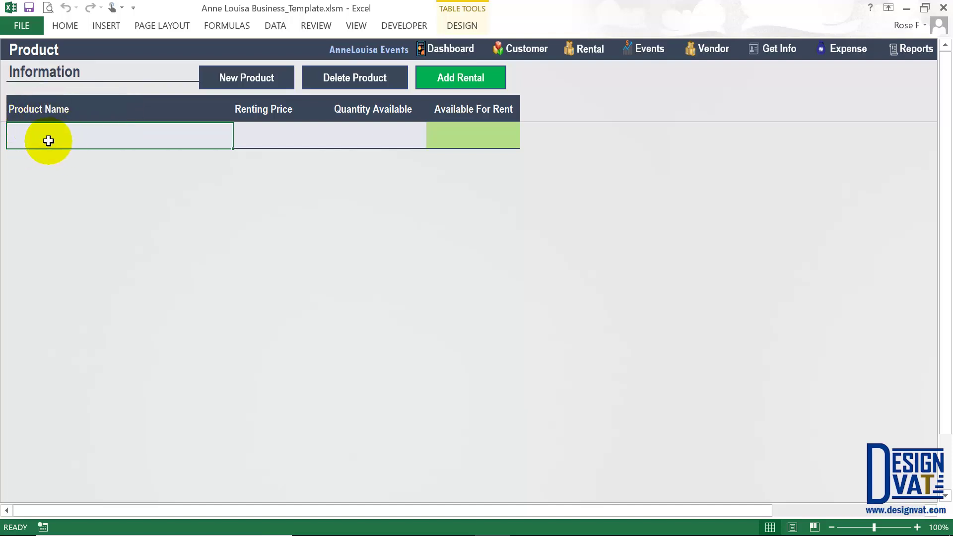
type("White Plasti")
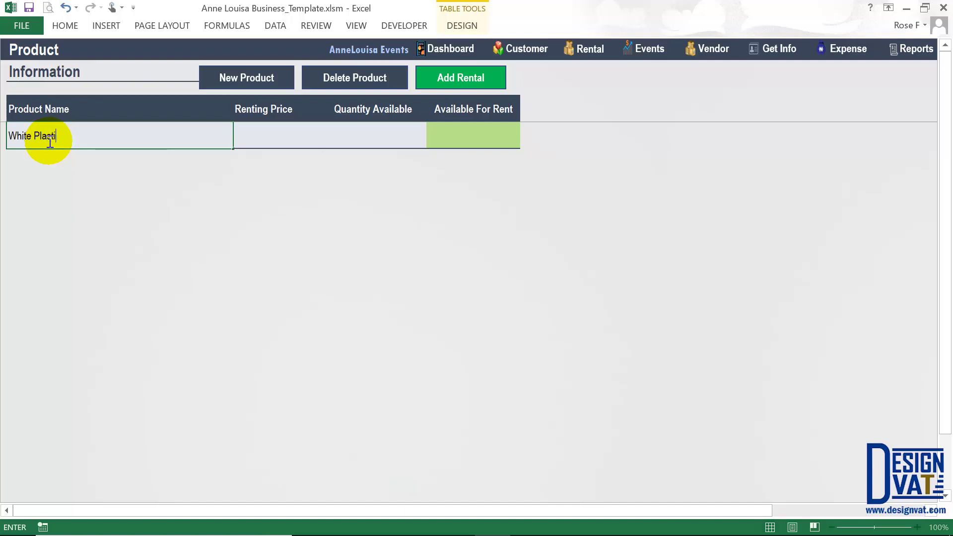
type("c Chairs")
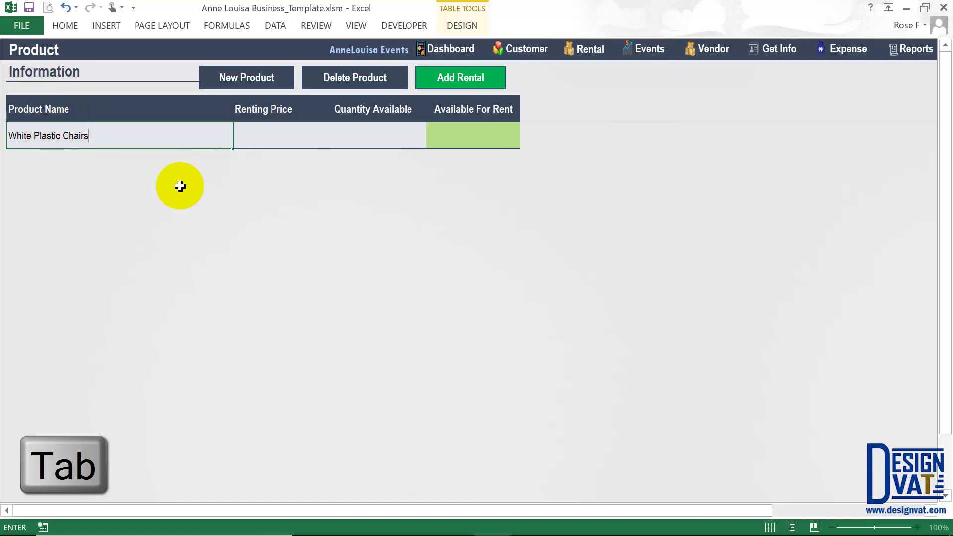
key("Tab")
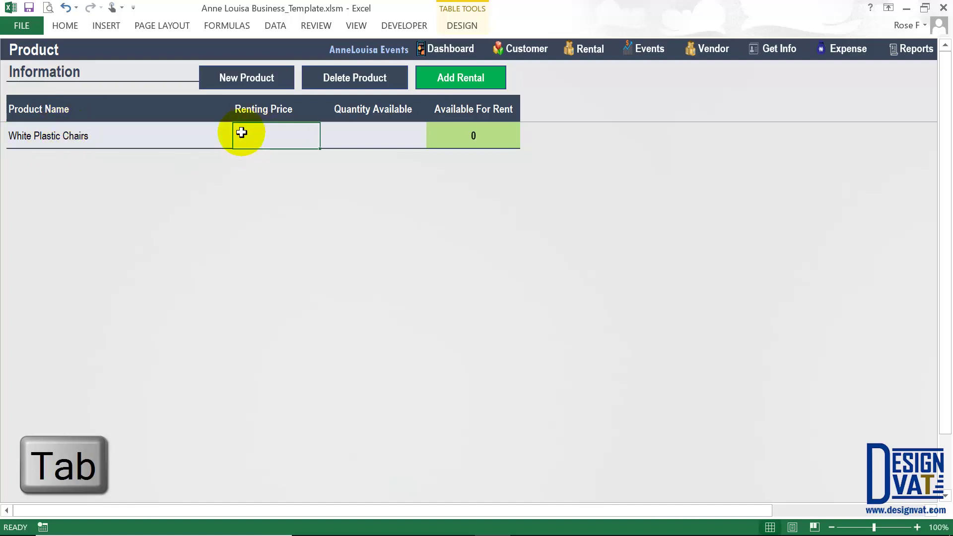
- Set the renting price of the White Plastic Chairs to 300
left_click(55, 130)
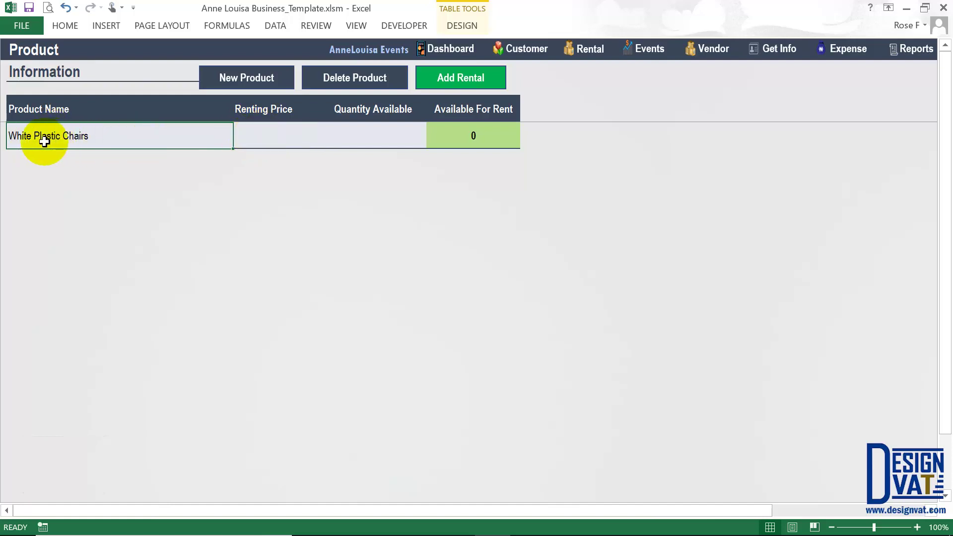
left_click(268, 145)
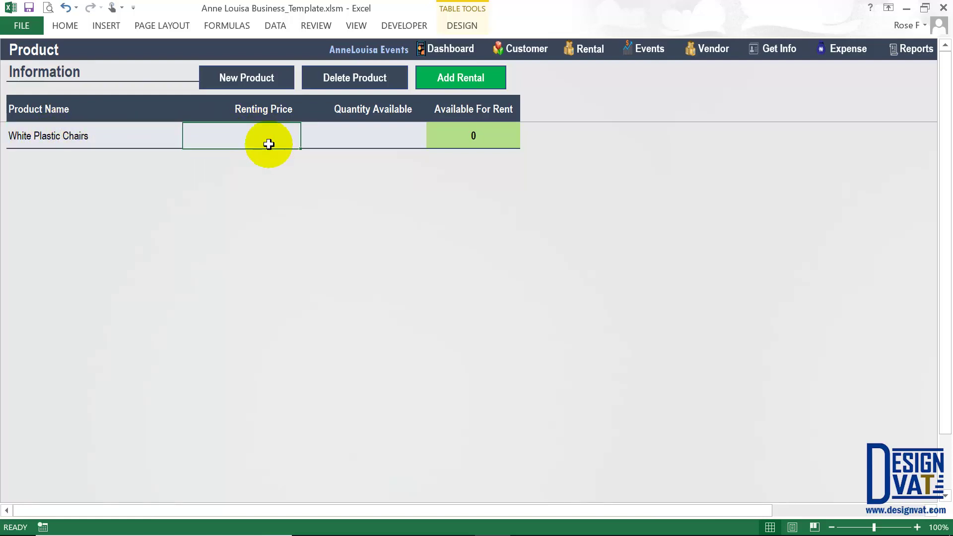
type("300")
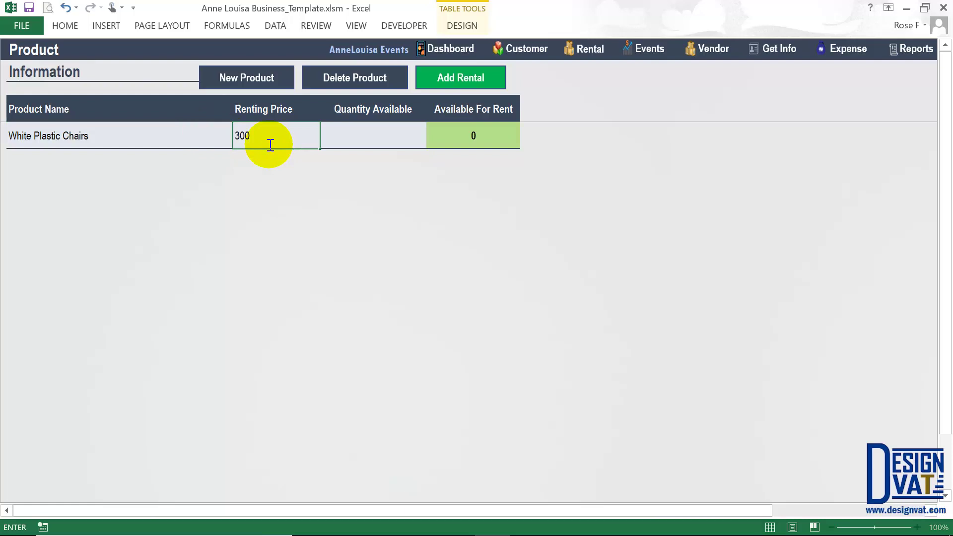
key("Tab")
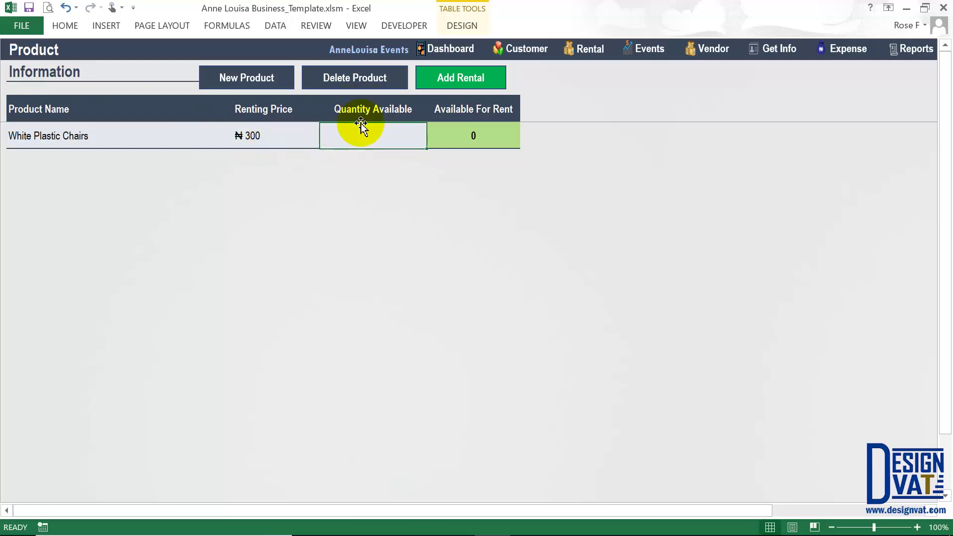
- Set the available quantity of the White Plastic Chairs to 500
left_click(75, 137)
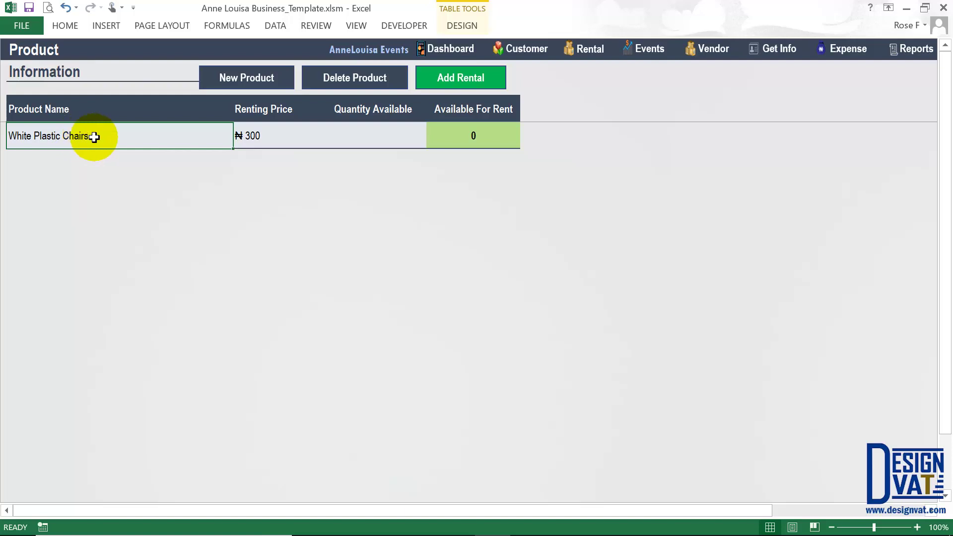
left_click(374, 135)
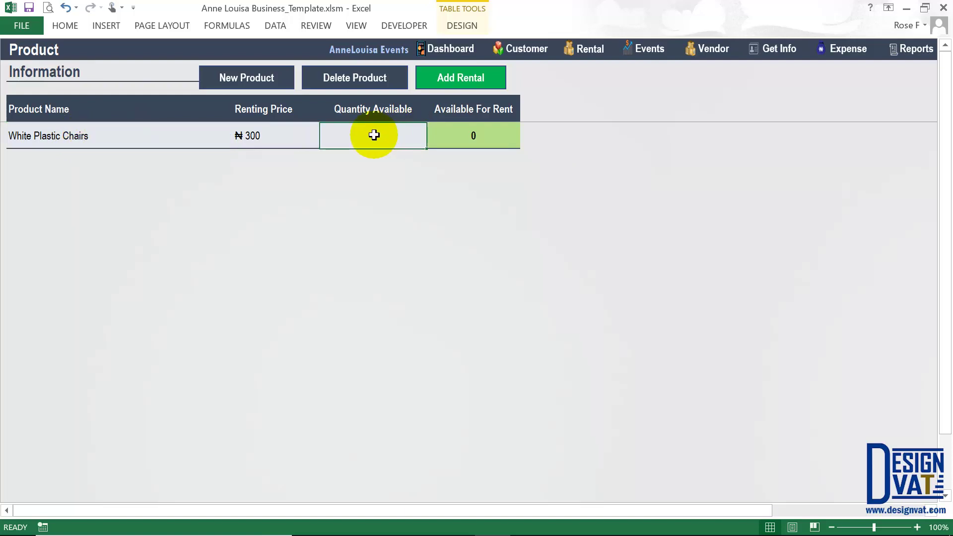
type("500")
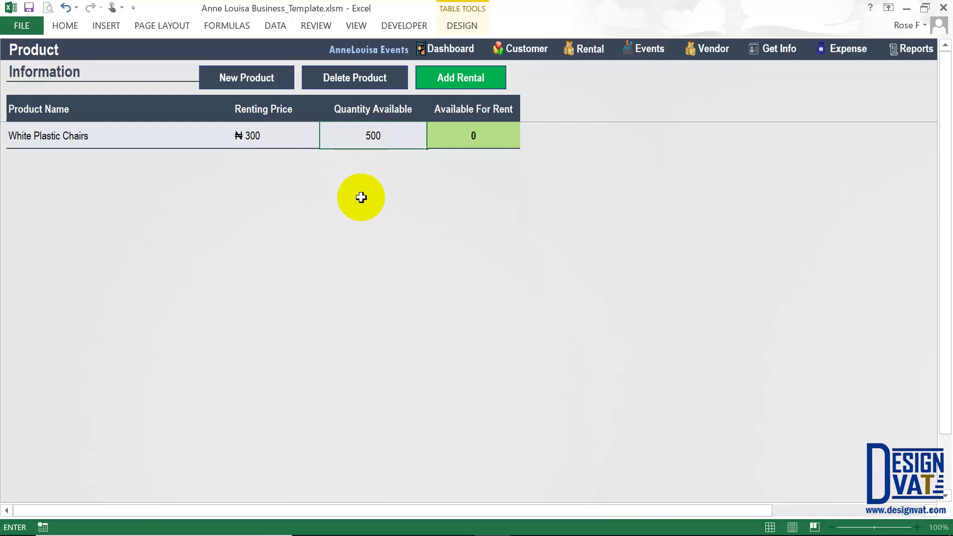
key("Return")
- Review the White Plastic Chairs row, comparing its Available For Rent figure with its available quantity, name and renting price
left_click(470, 131)
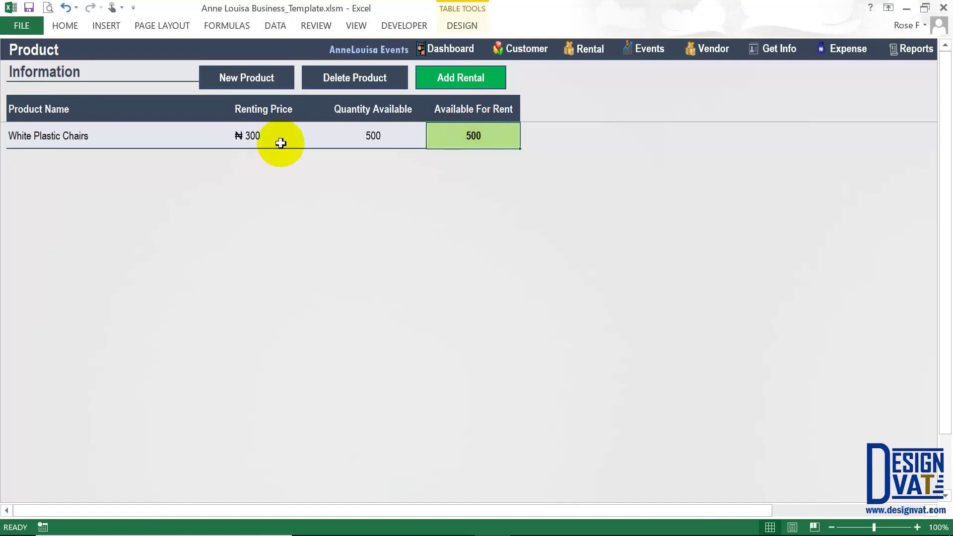
left_click(367, 135)
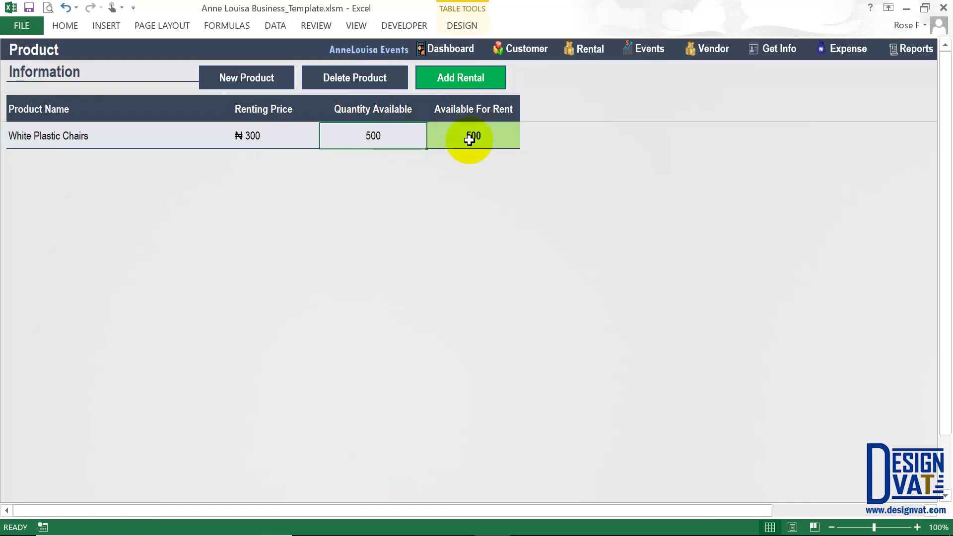
left_click(474, 136)
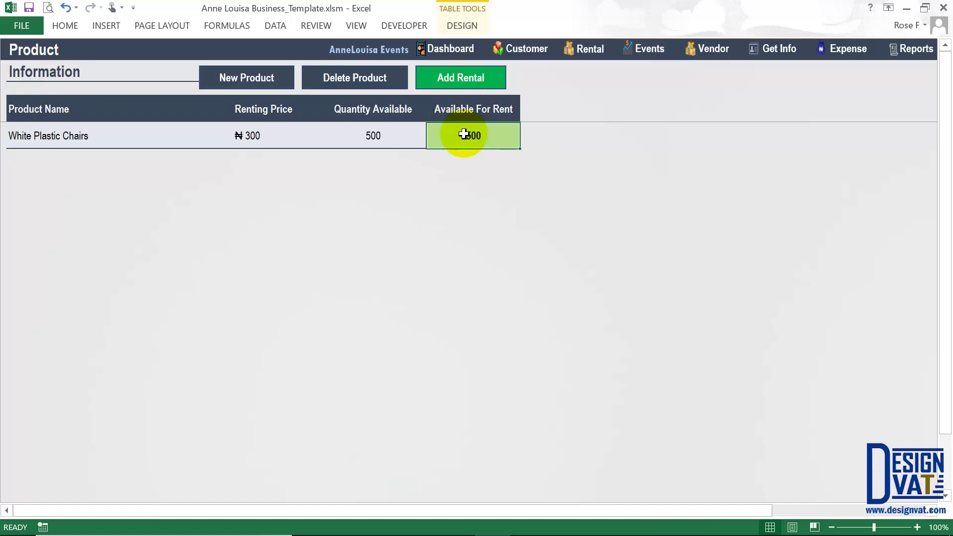
left_click(101, 133)
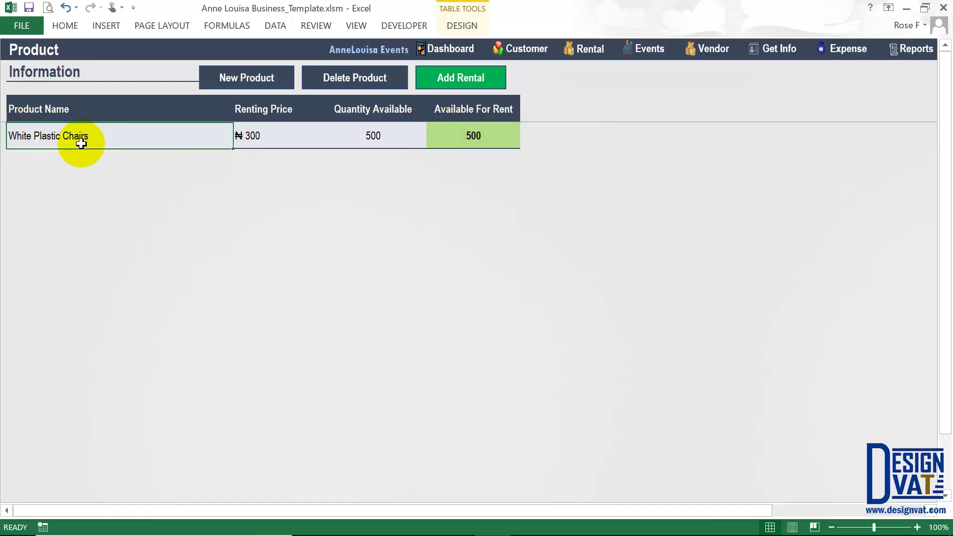
left_click(252, 139)
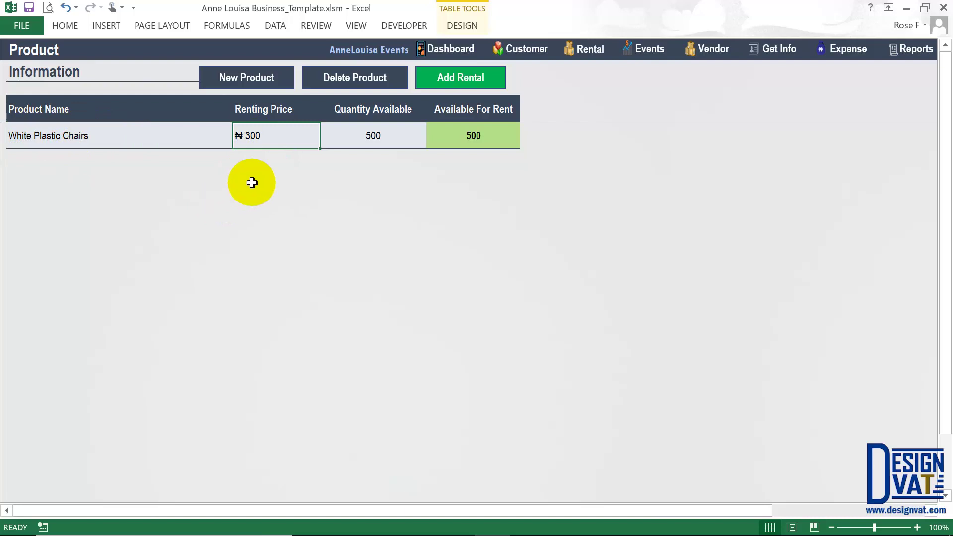
left_click(371, 134)
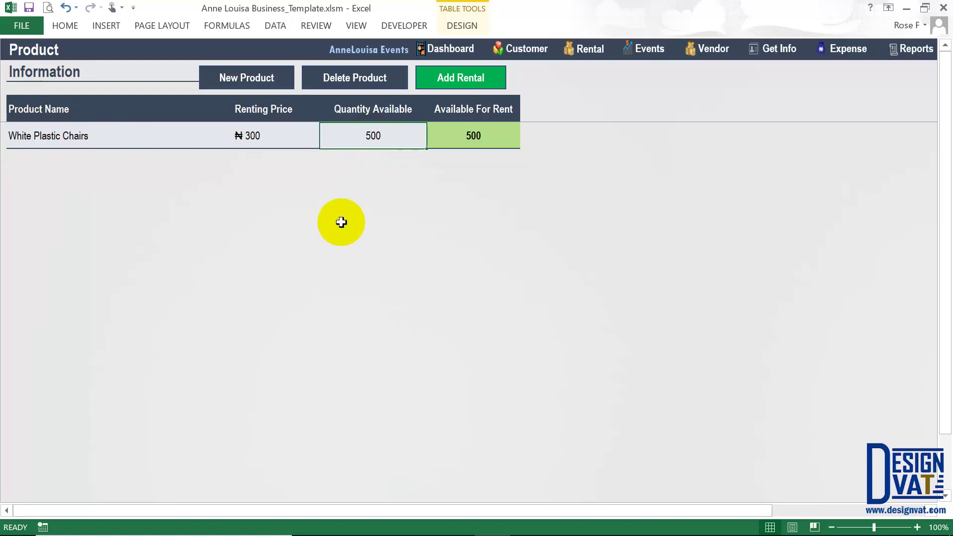
- Add a new product row and name the product Blue Medium Canopy
left_click(250, 78)
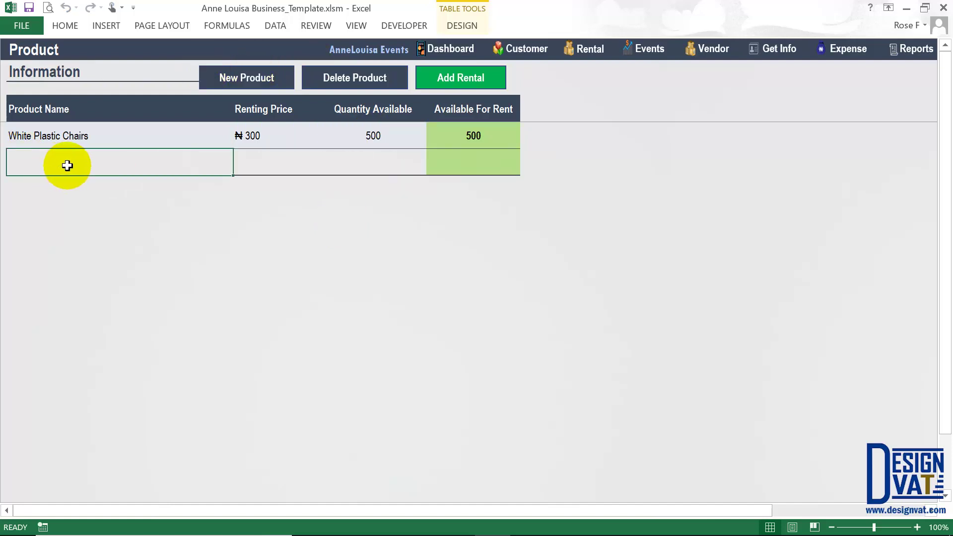
type("Blue Medium Canopy")
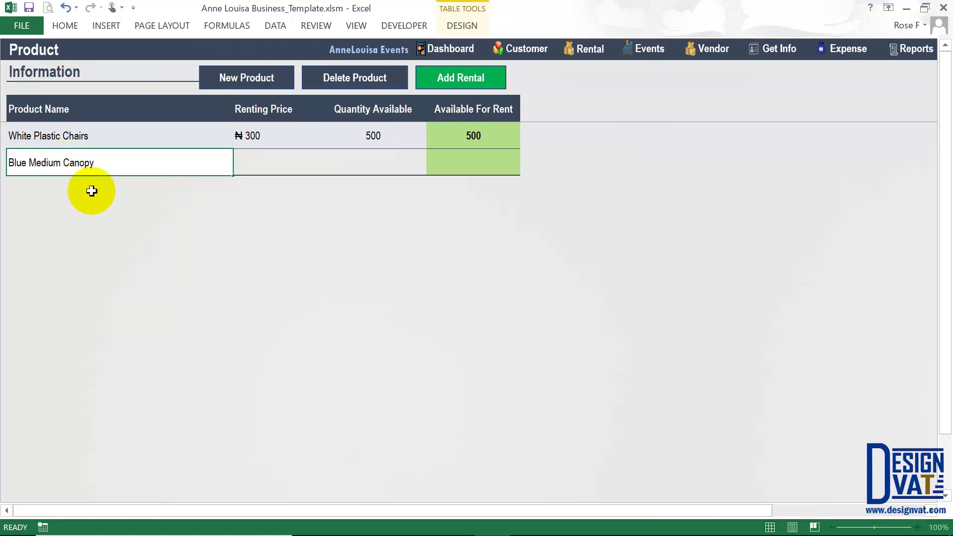
left_click(245, 153)
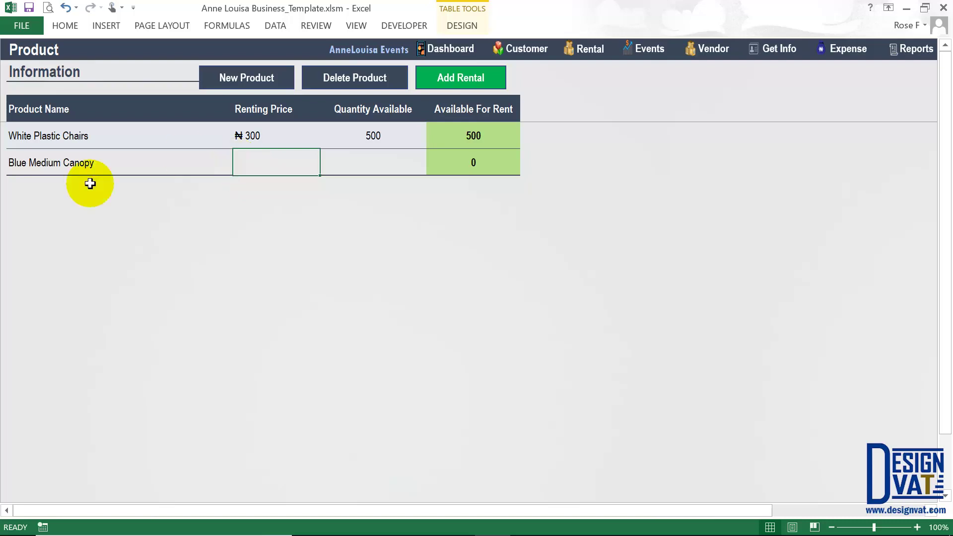
- Set the renting price of the Blue Medium Canopy to 10,000
left_click(81, 163)
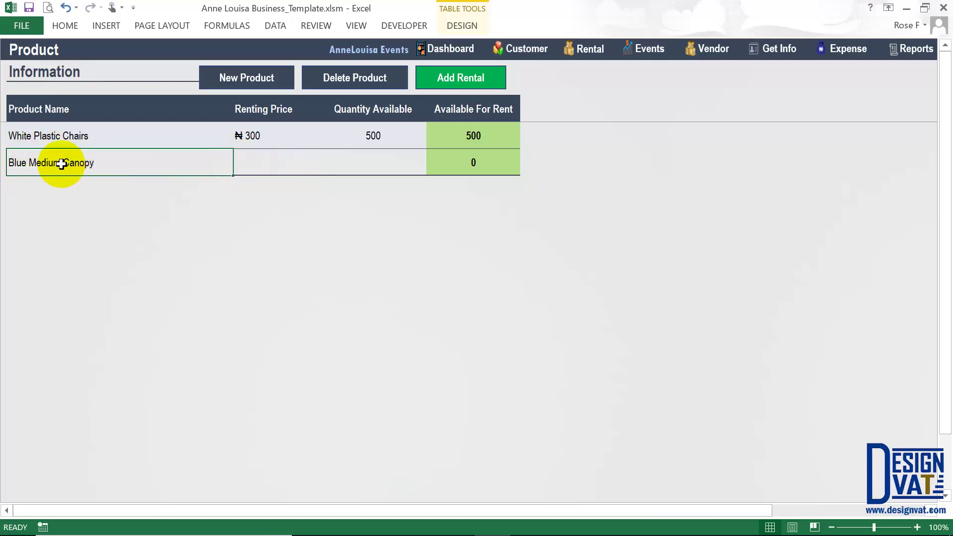
left_click(279, 165)
type("10,00")
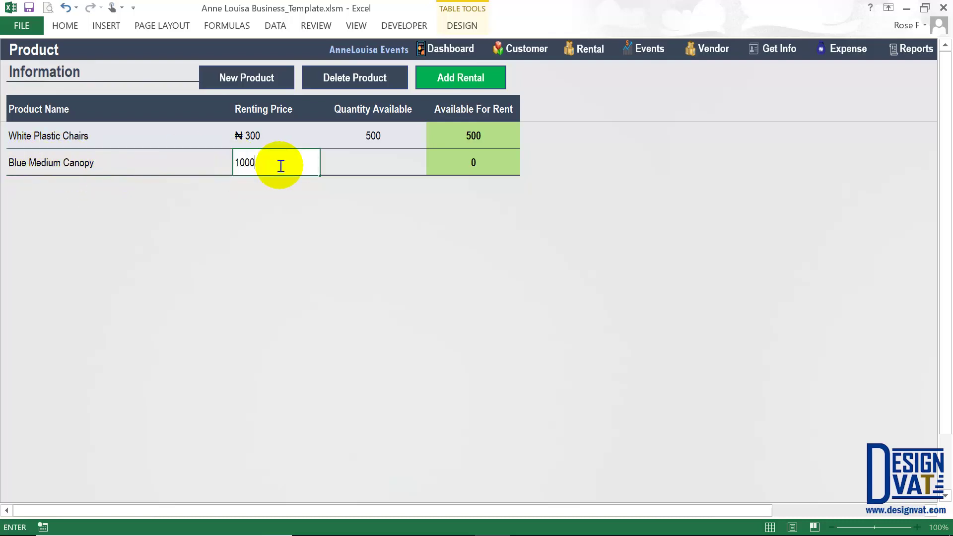
type("0")
left_click(353, 159)
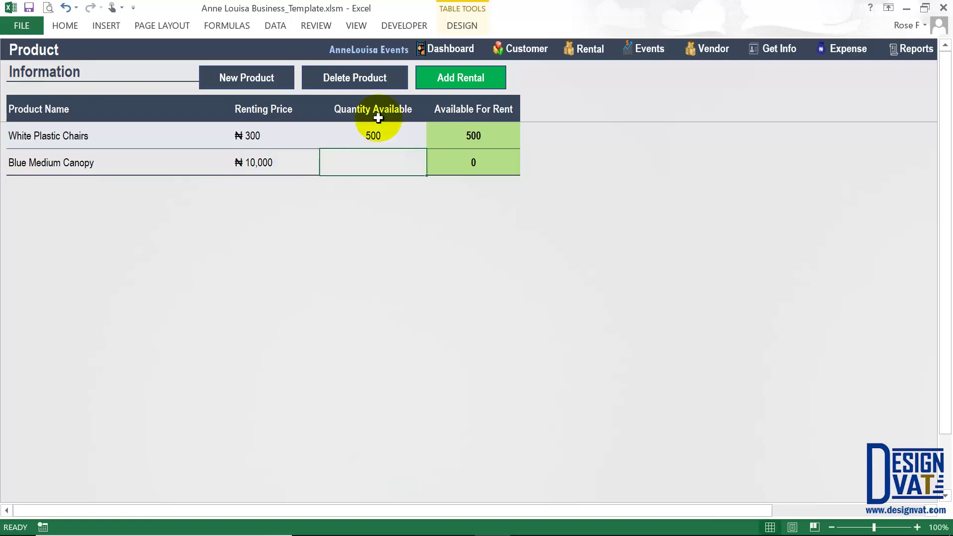
- Set the available quantity of the Blue Medium Canopy to 5 and check its Available For Rent cell
left_click(71, 169)
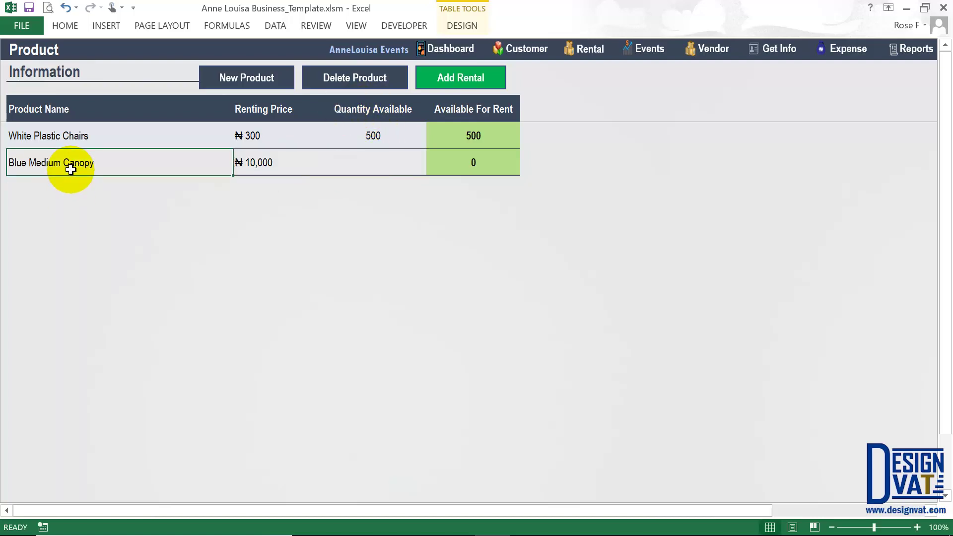
left_click(376, 153)
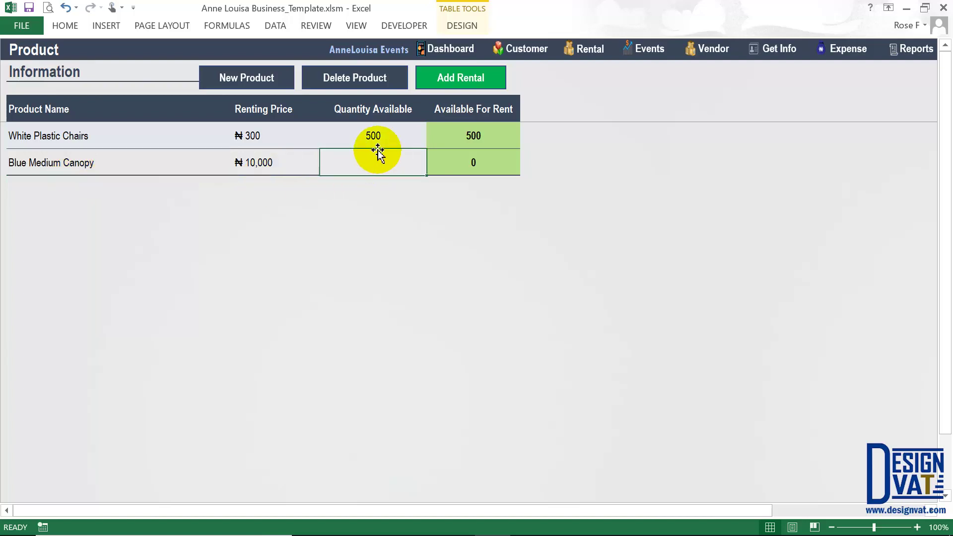
type("5")
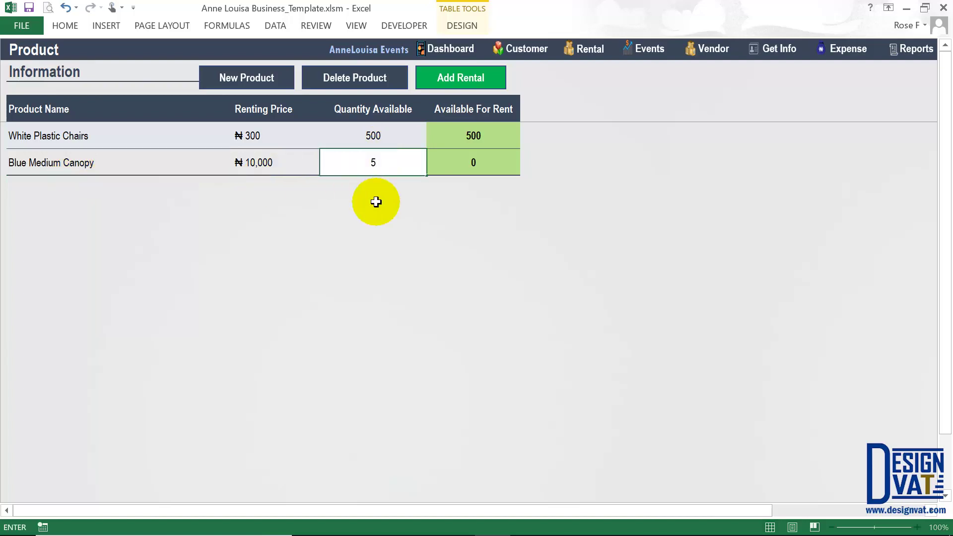
key("Return")
left_click(480, 163)
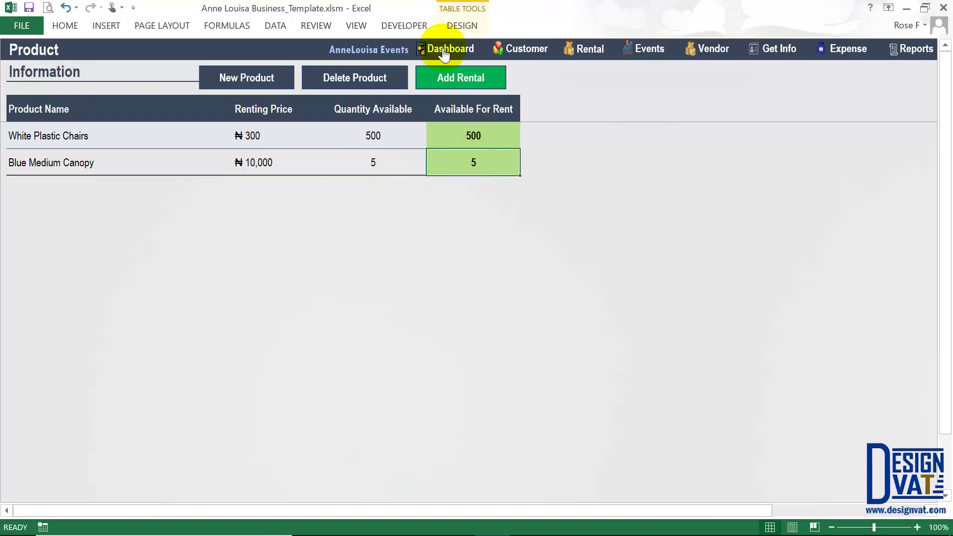
- Add another blank product row below Blue Medium Canopy and look over its entry cells
left_click(245, 72)
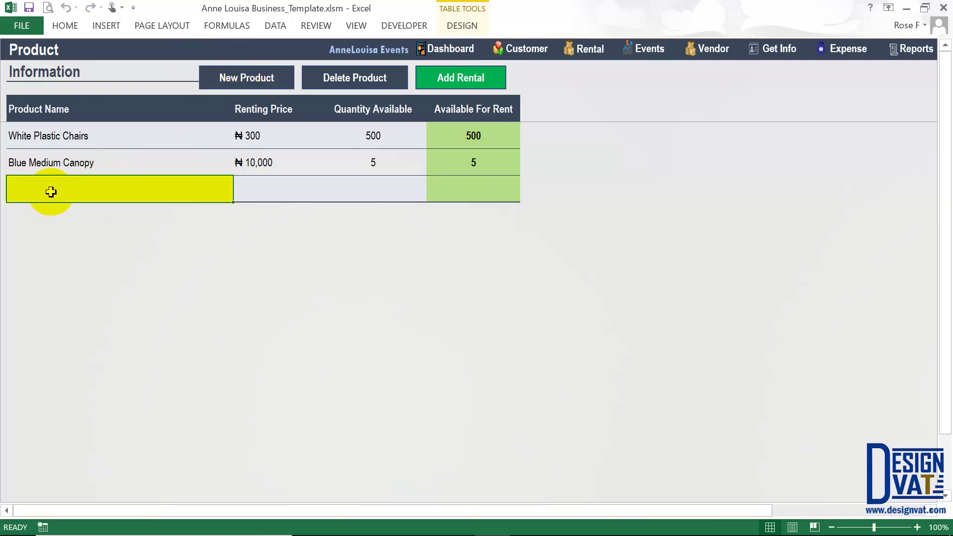
left_click(263, 187)
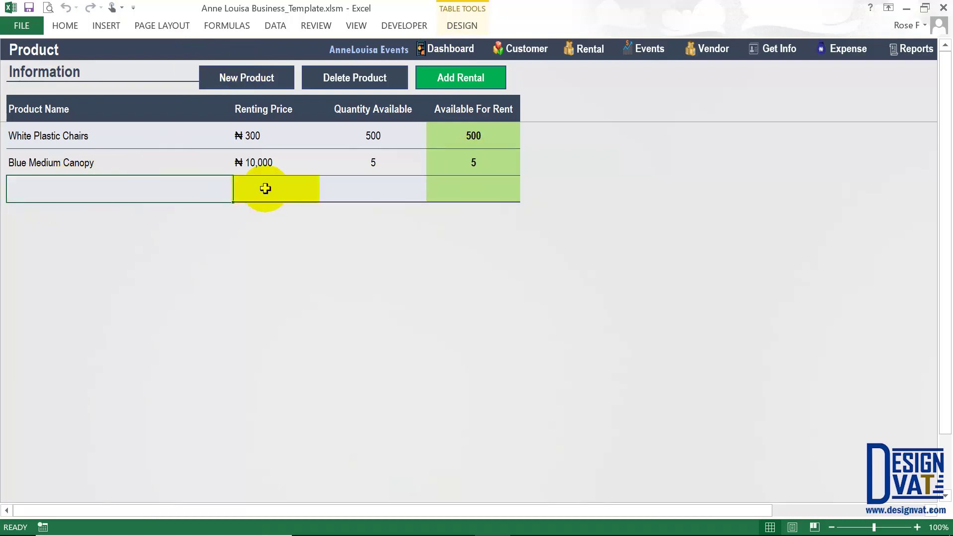
left_click(372, 180)
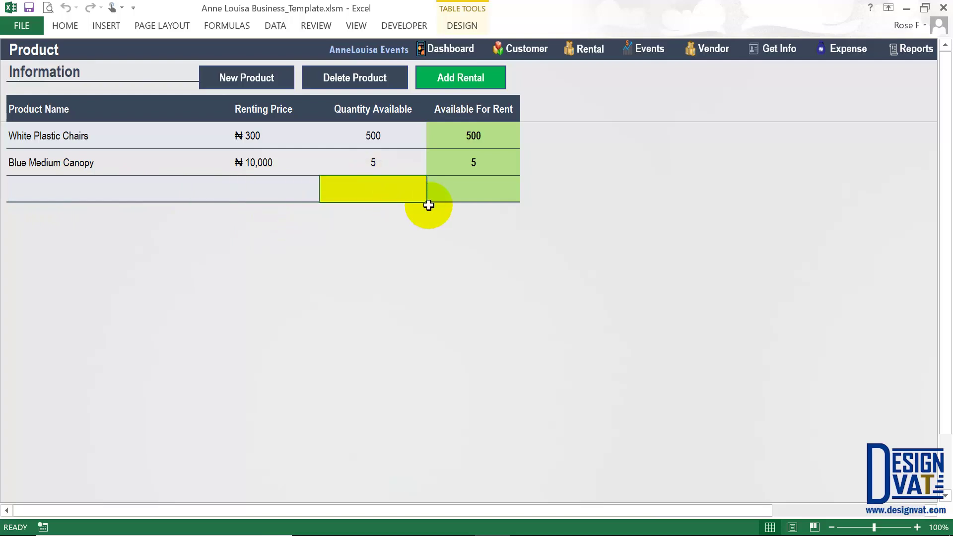
left_click(368, 185)
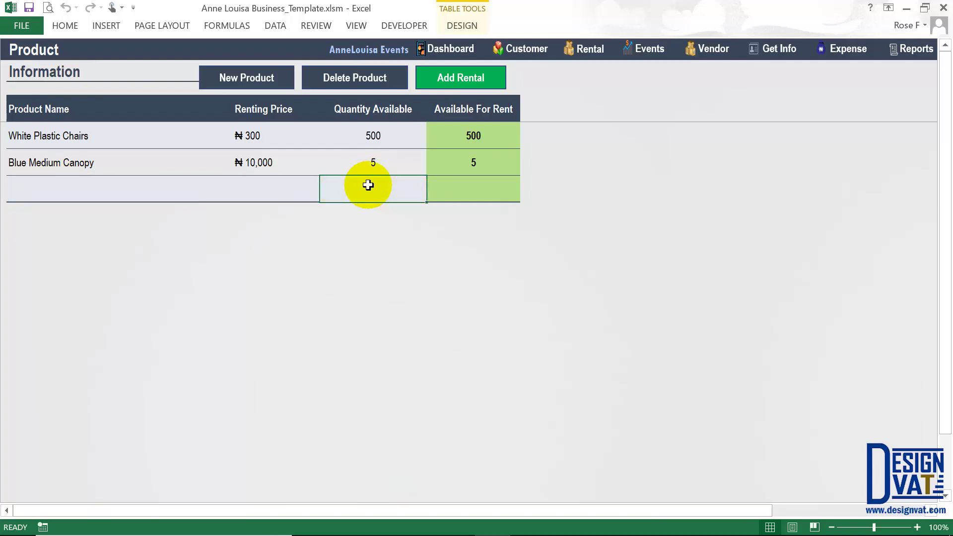
- Delete the blank product row below Blue Medium Canopy and look over the remaining product names
left_click(73, 191)
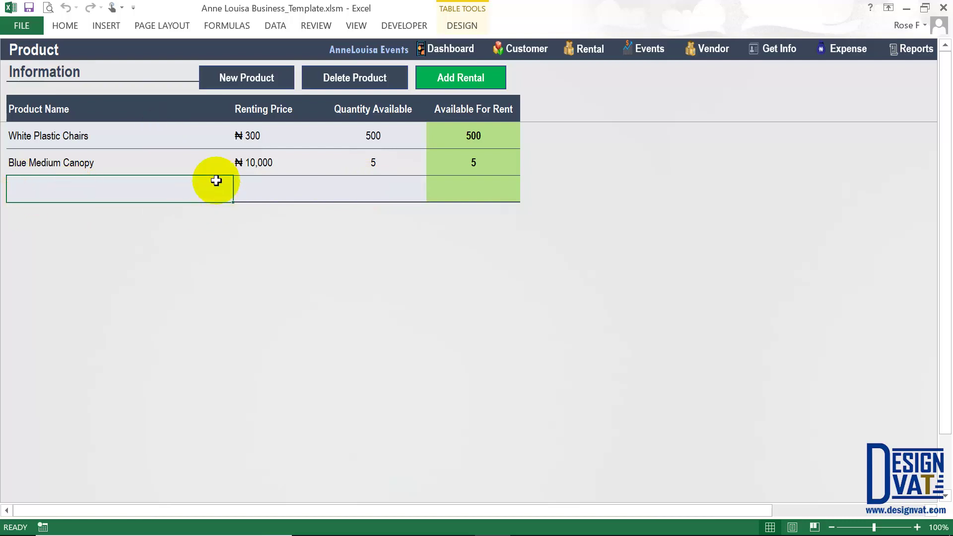
left_click(356, 85)
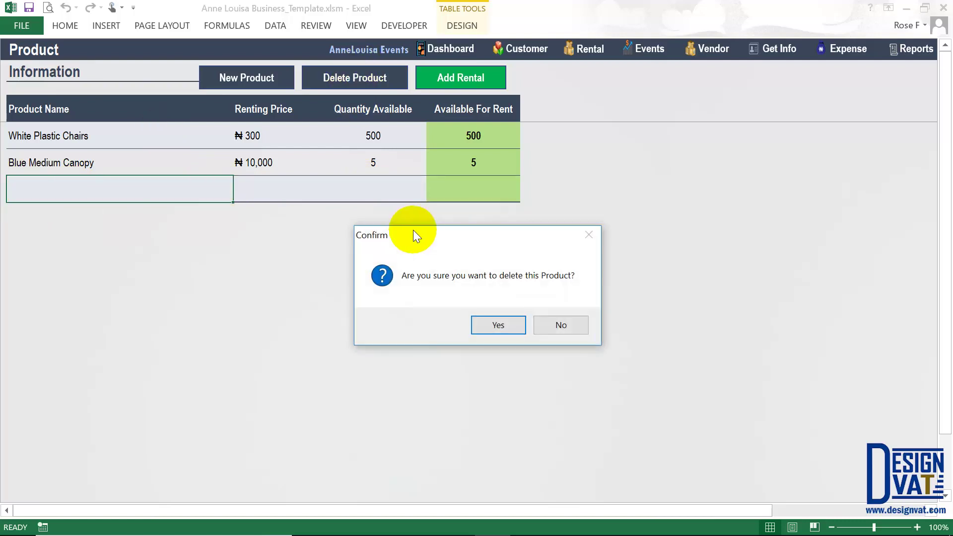
left_click_drag(414, 233, 380, 130)
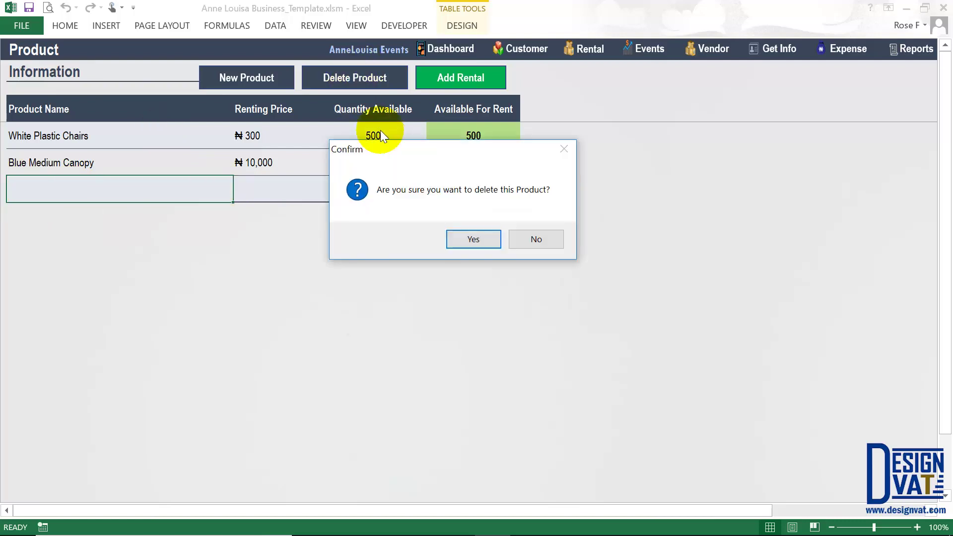
left_click(474, 226)
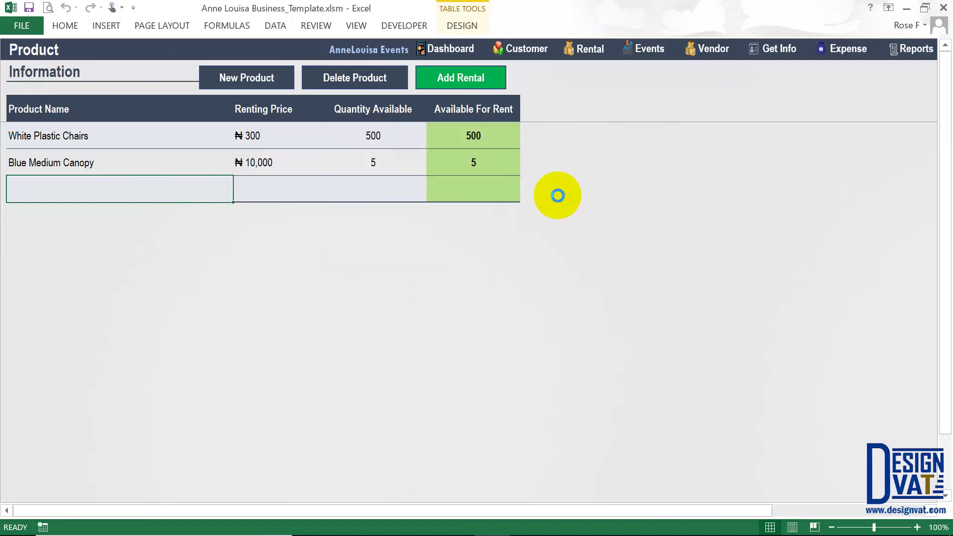
left_click_drag(94, 140, 94, 162)
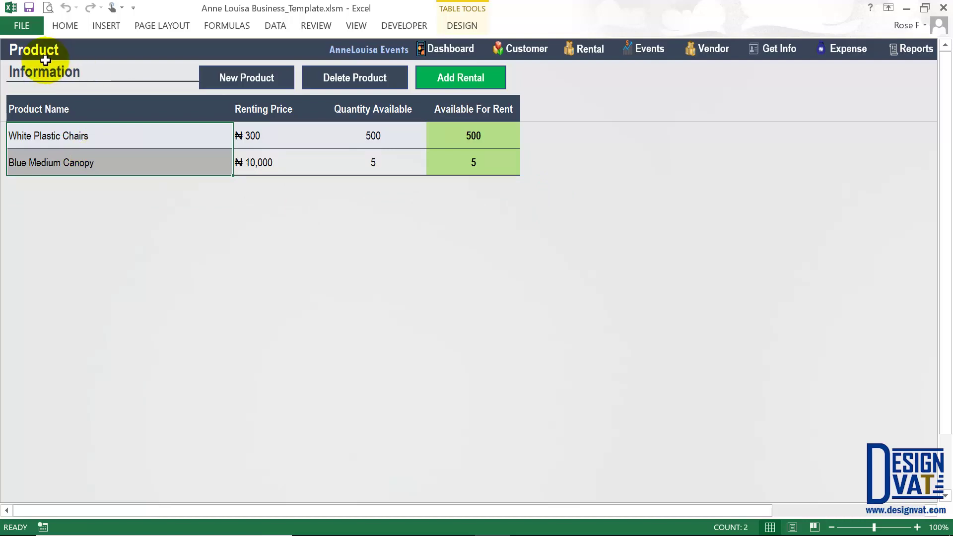
left_click(79, 134)
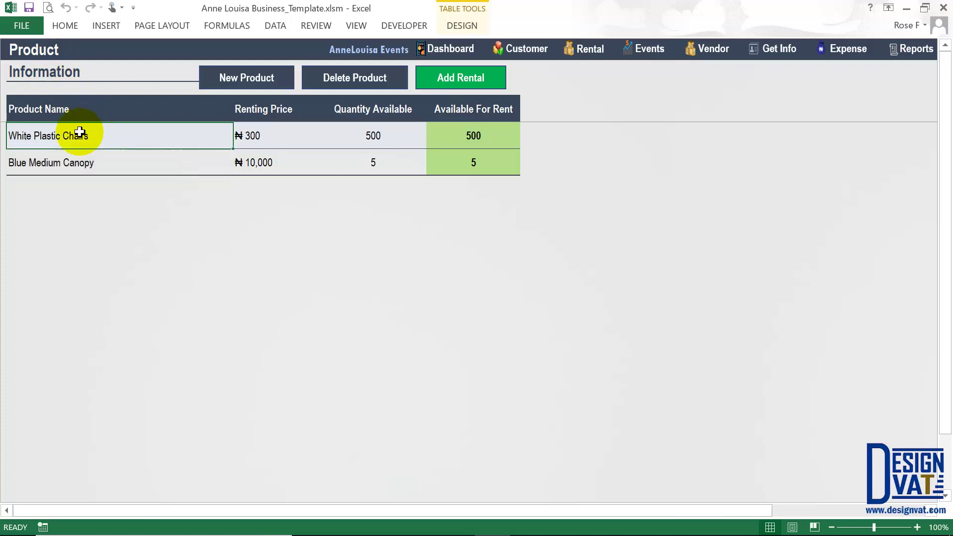
- Open the Rental sheet from the product table and enter the date 22/3/2018 in the first rental row
left_click(464, 86)
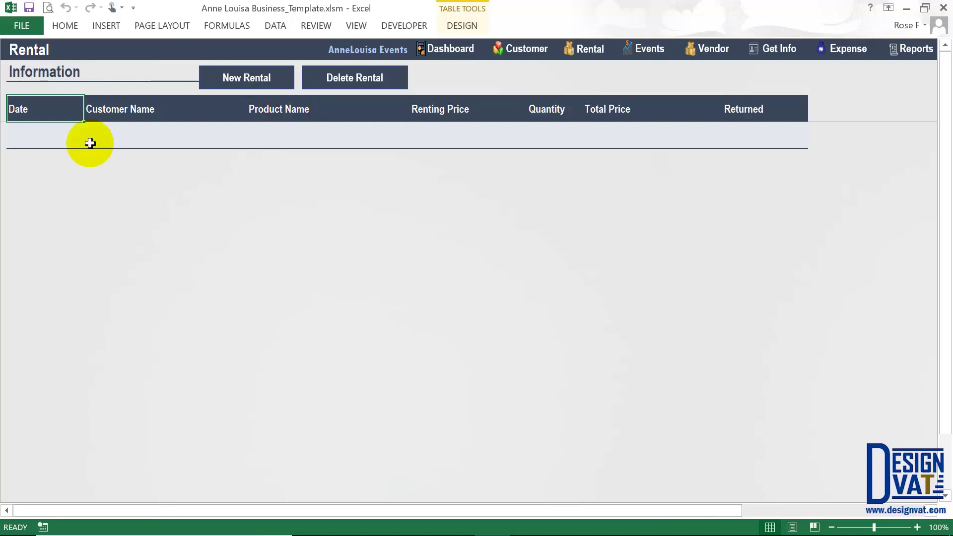
left_click(63, 135)
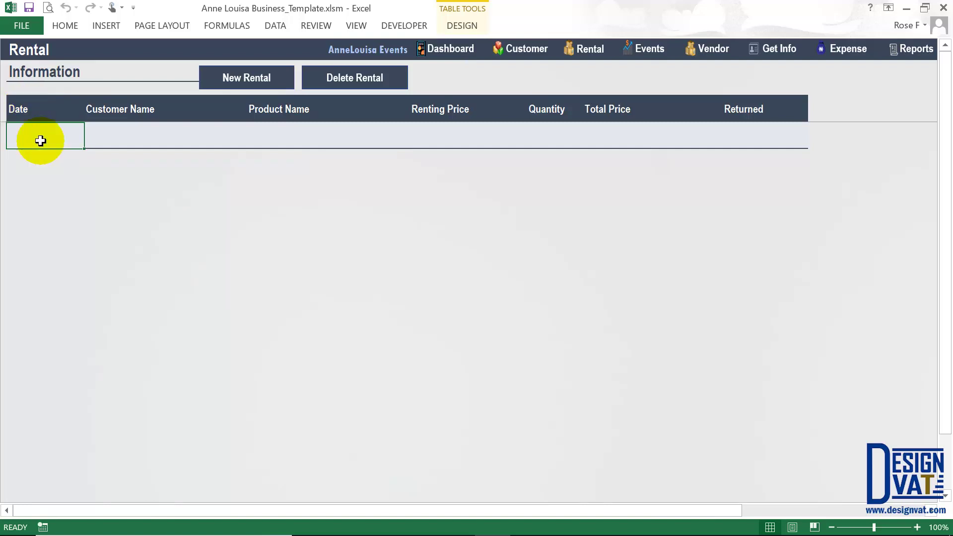
type("22/3/2")
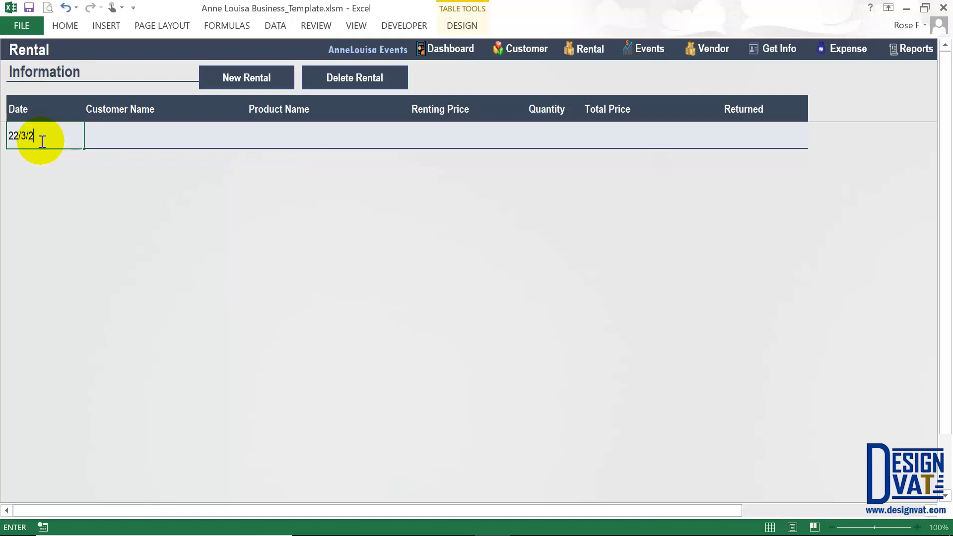
type("018")
left_click_drag(7, 135, 68, 133)
left_click_drag(7, 135, 16, 140)
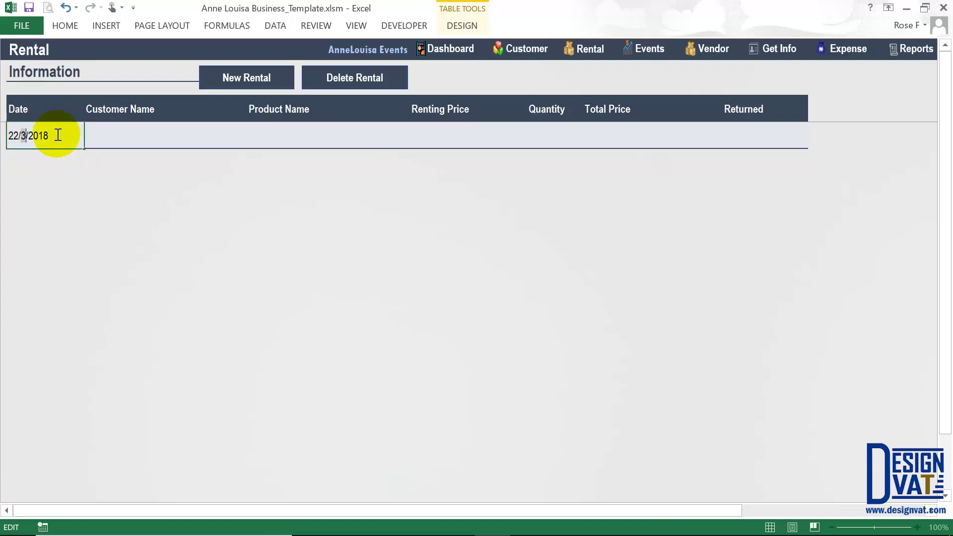
left_click_drag(27, 135, 75, 134)
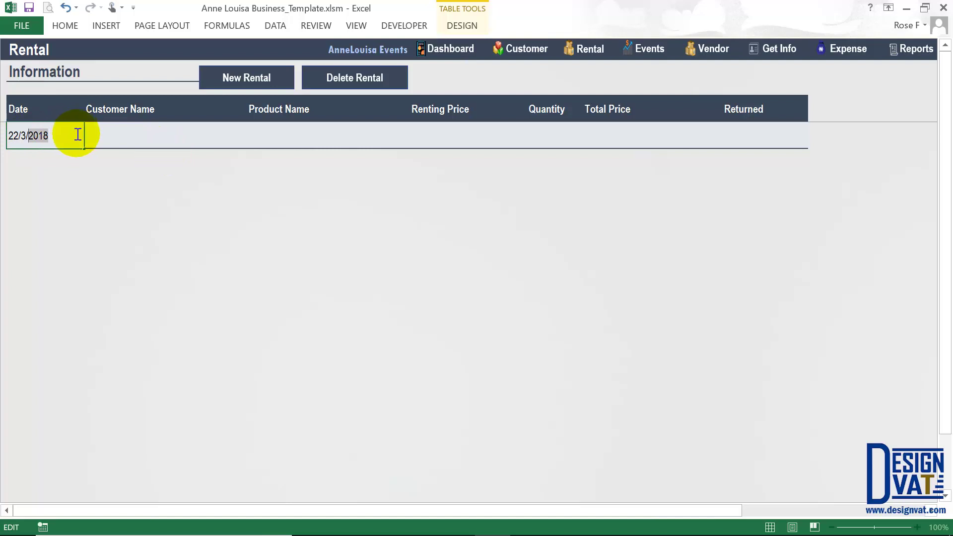
left_click(86, 141)
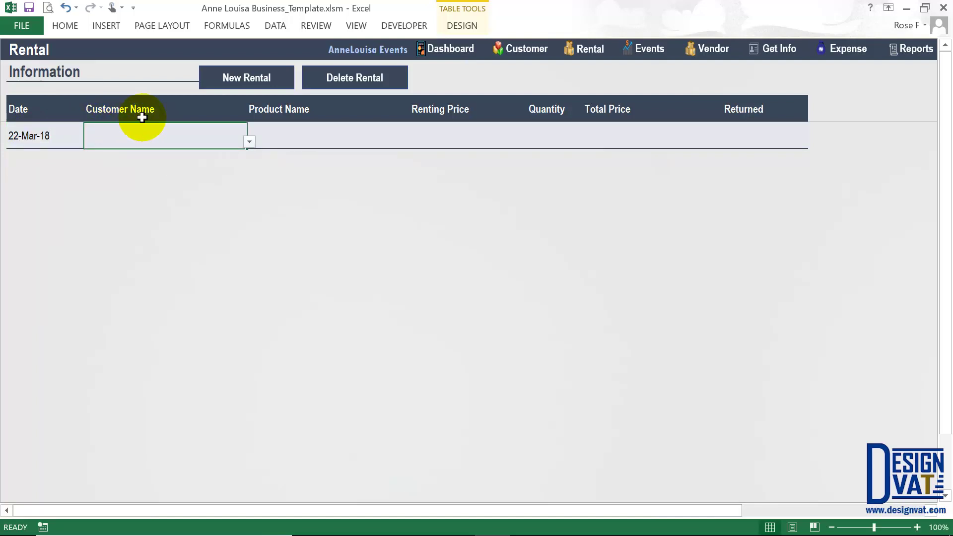
- Check the names on the Customer sheet and assign the first listed customer to the 22-Mar-18 rental
left_click(530, 56)
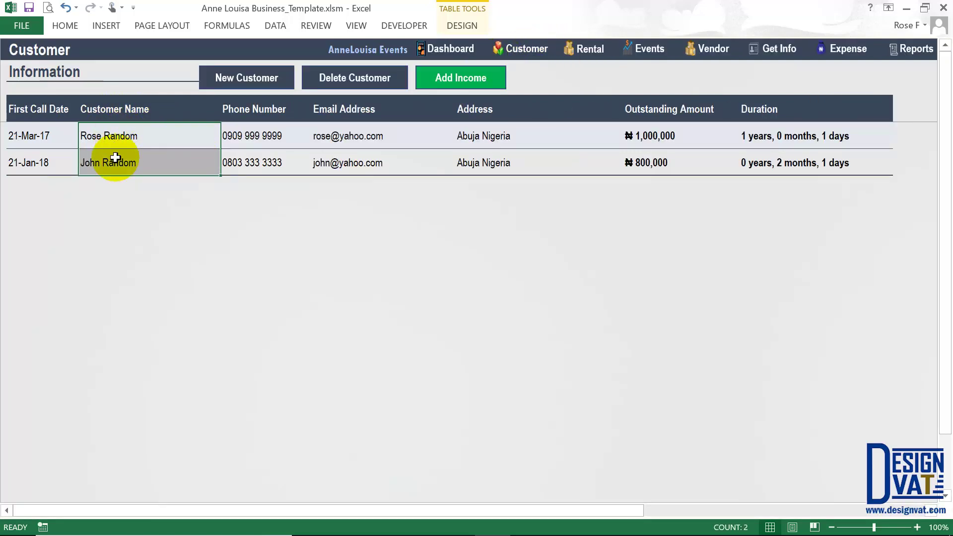
left_click(585, 50)
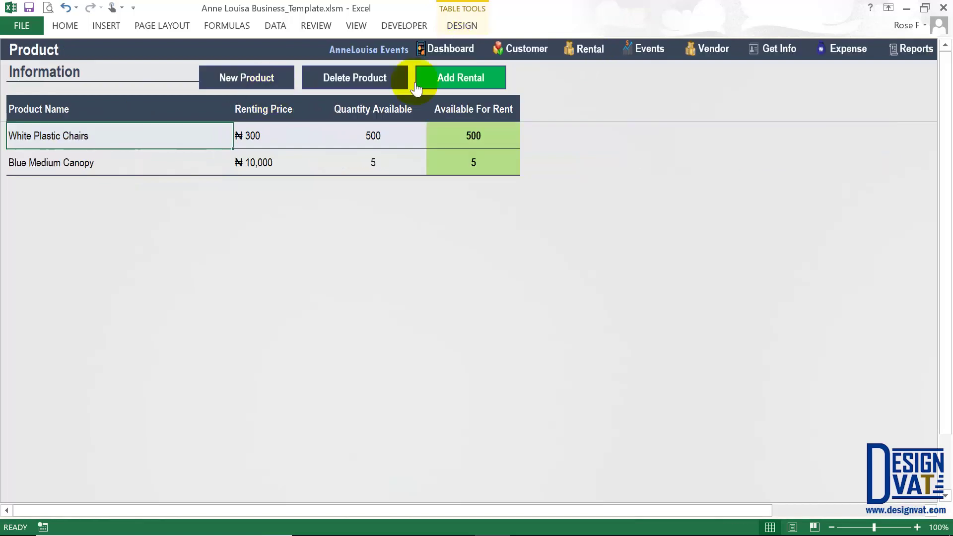
left_click(468, 79)
left_click(249, 142)
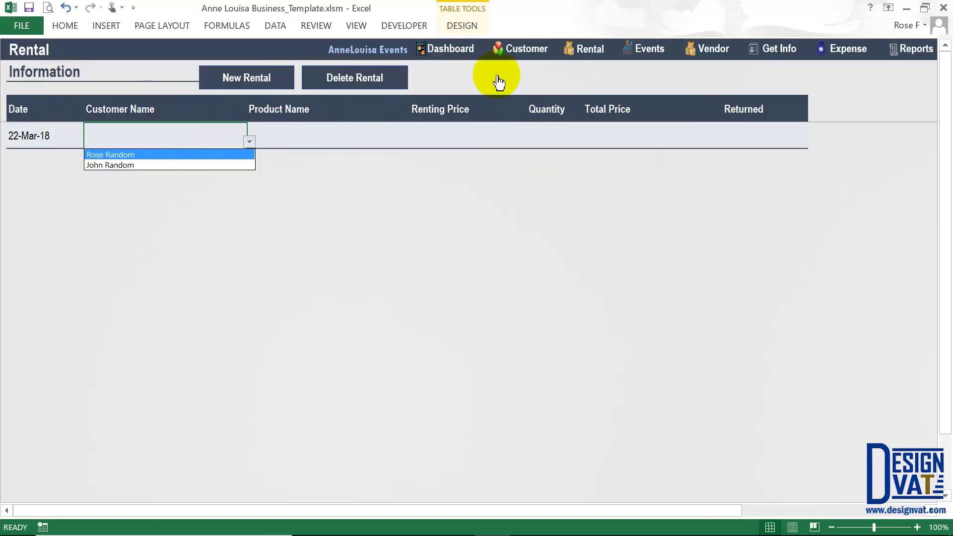
left_click(155, 157)
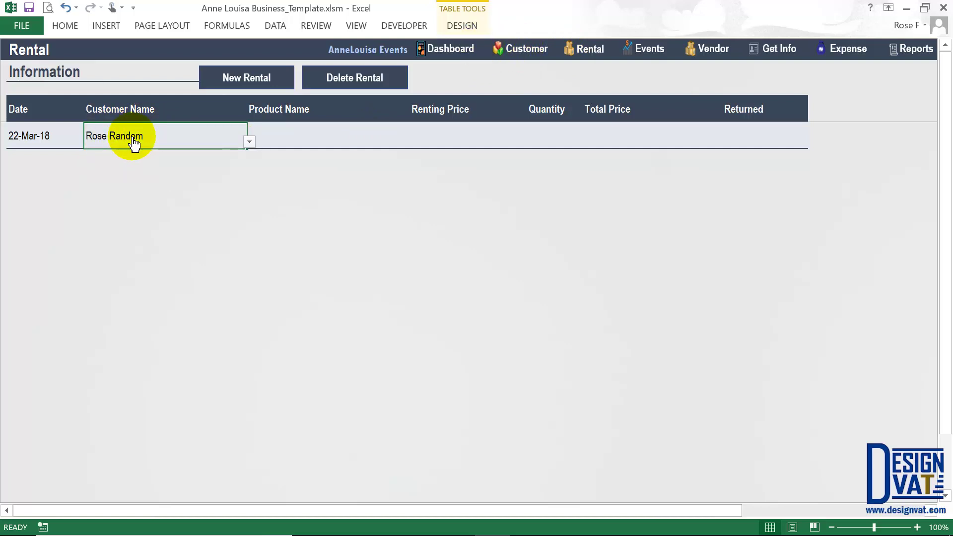
- Choose White Plastic Chairs as the rental's product and check its Renting Price cell
left_click(263, 139)
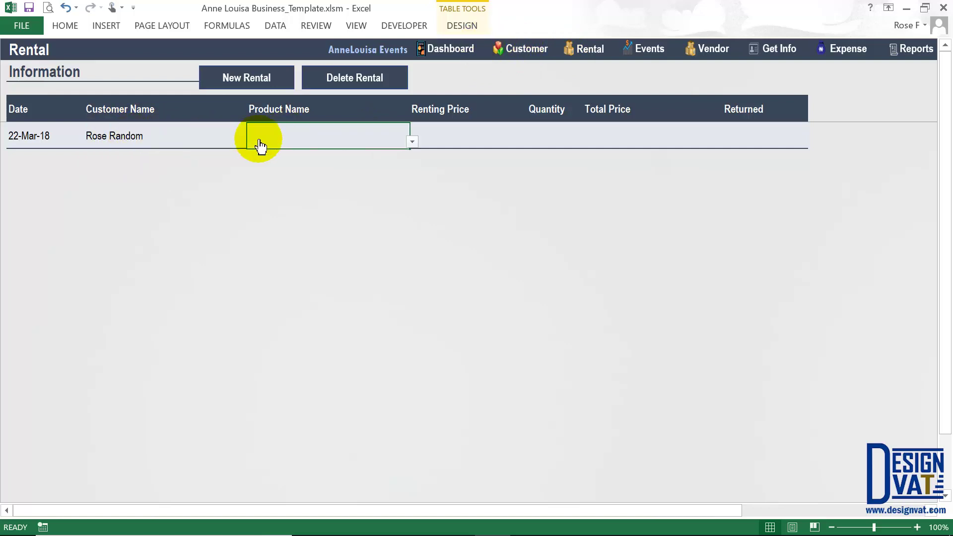
left_click(412, 142)
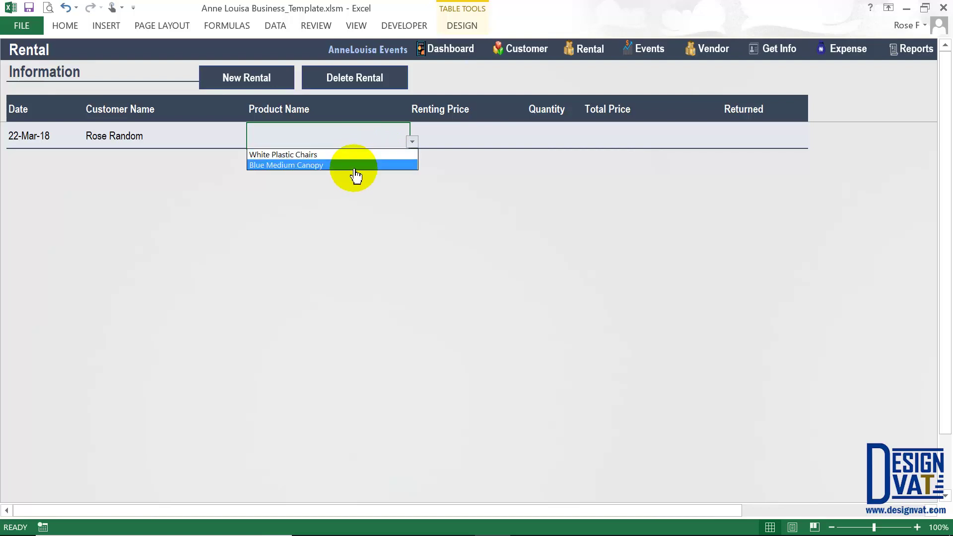
left_click(296, 155)
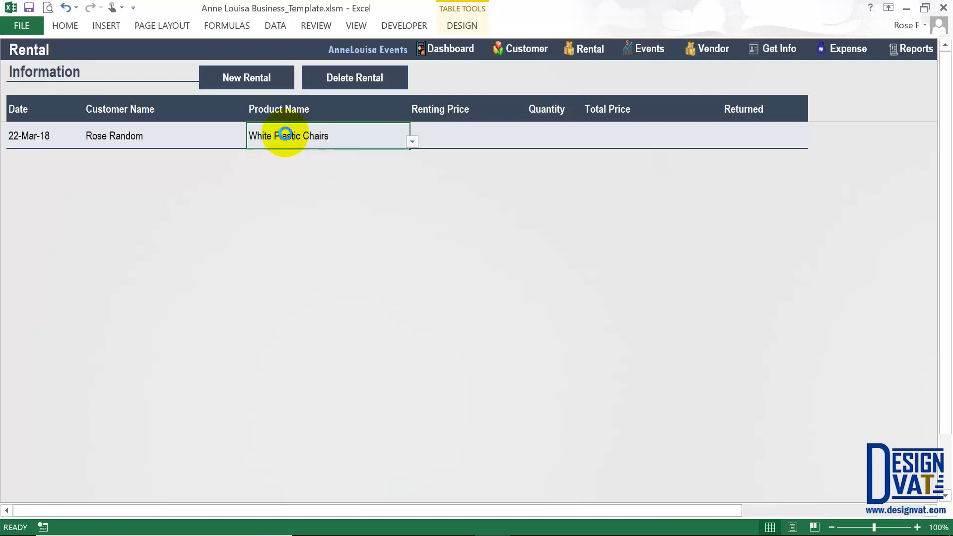
left_click(416, 135)
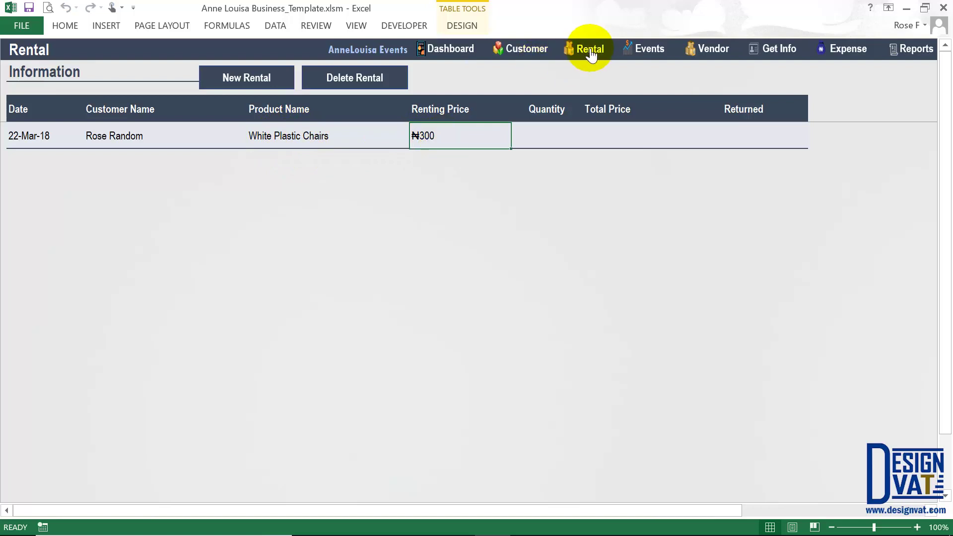
- Change the rental's product to Blue Medium Canopy and check its Renting Price cell
left_click(347, 139)
left_click(412, 141)
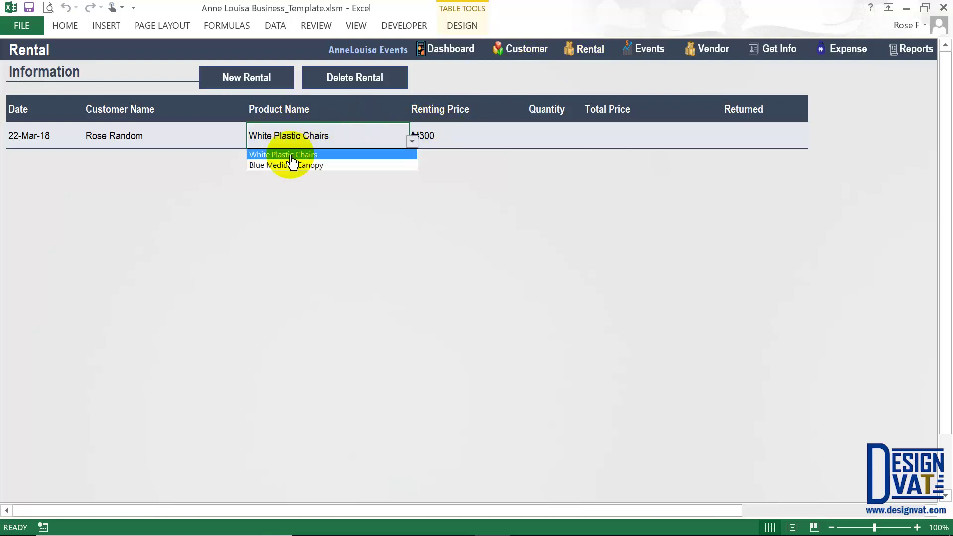
left_click(276, 165)
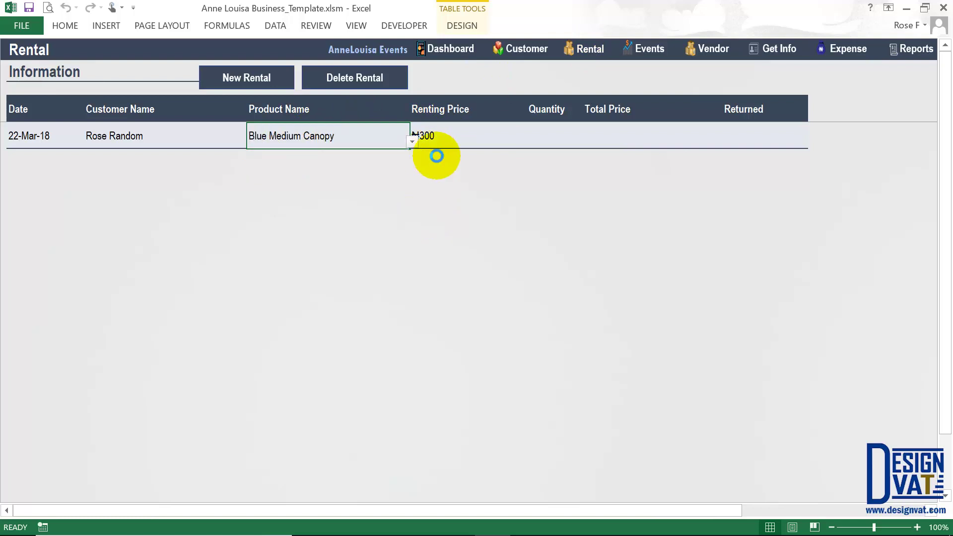
left_click(442, 144)
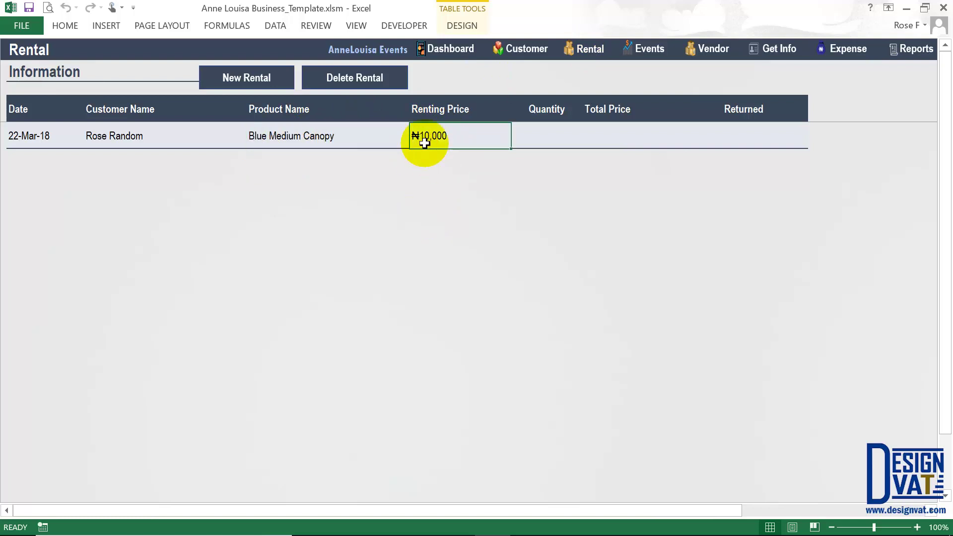
- Examine the rental row's Renting Price entry alongside its product, quantity, customer and date cells
left_click(304, 144)
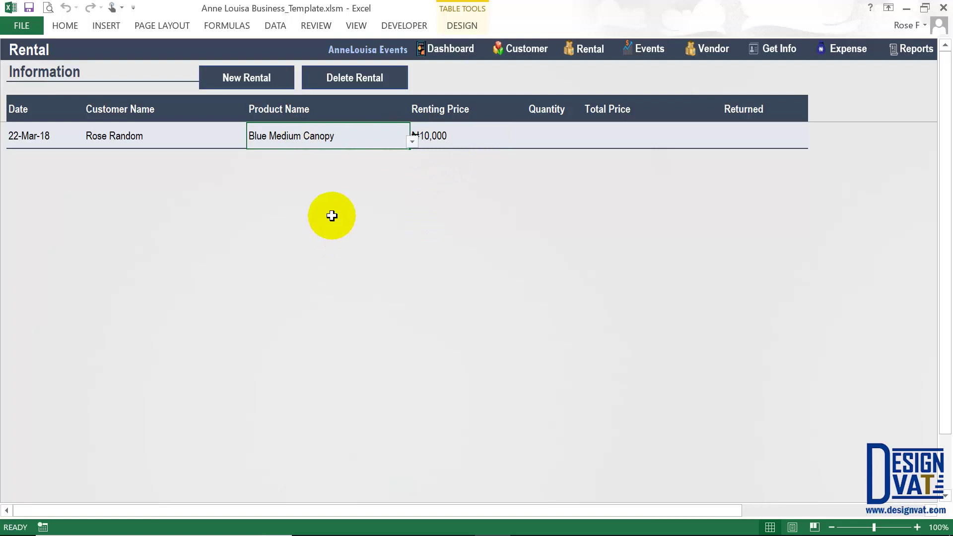
left_click(437, 137)
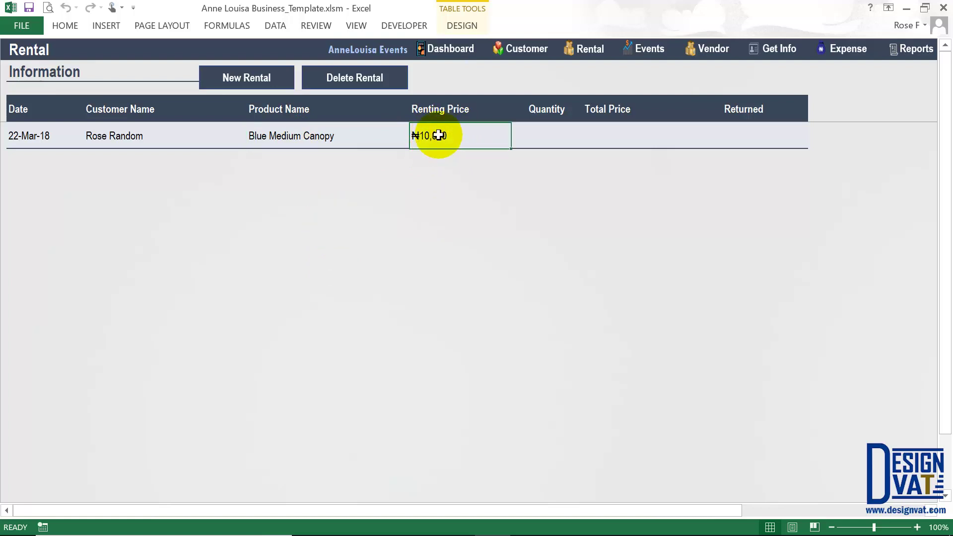
double_click(441, 136)
left_click_drag(442, 135, 383, 138)
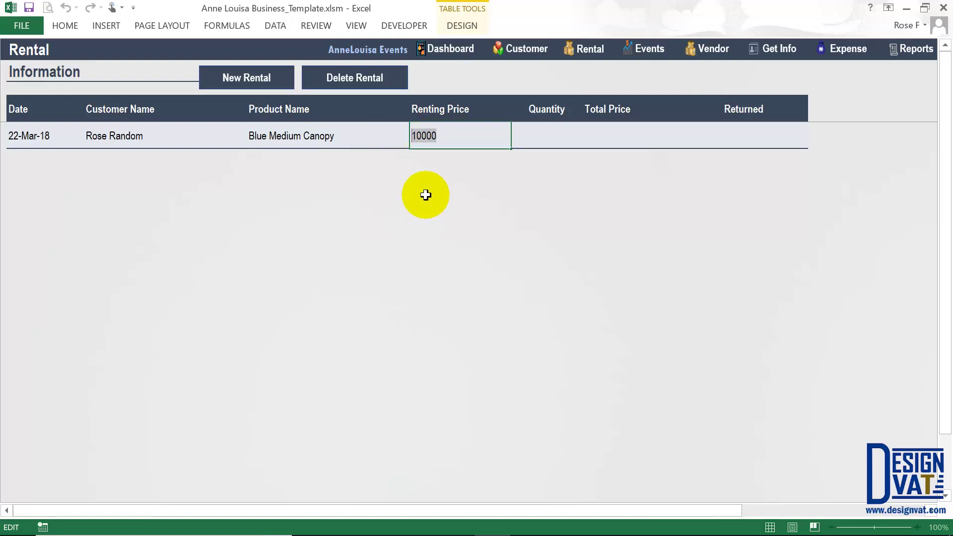
left_click(358, 134)
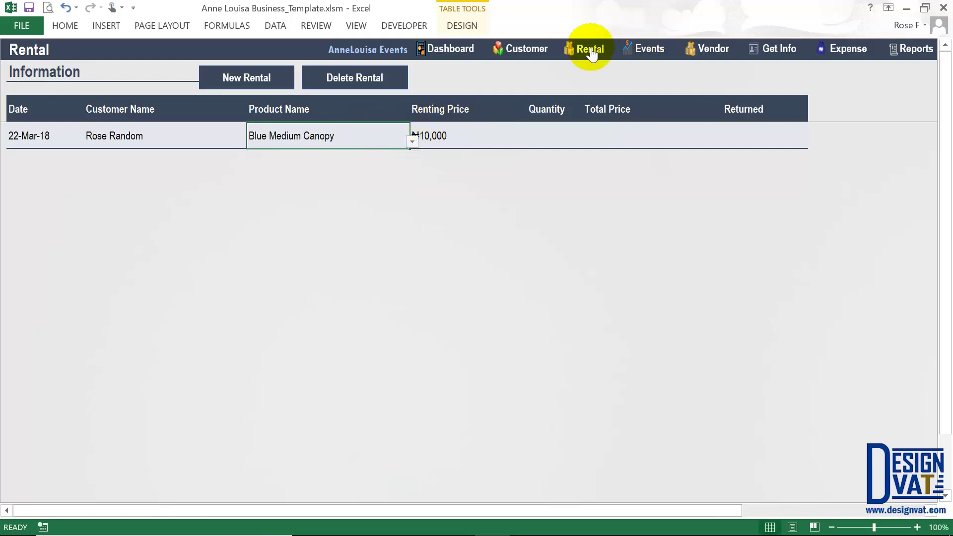
left_click(471, 127)
double_click(458, 135)
double_click(434, 133)
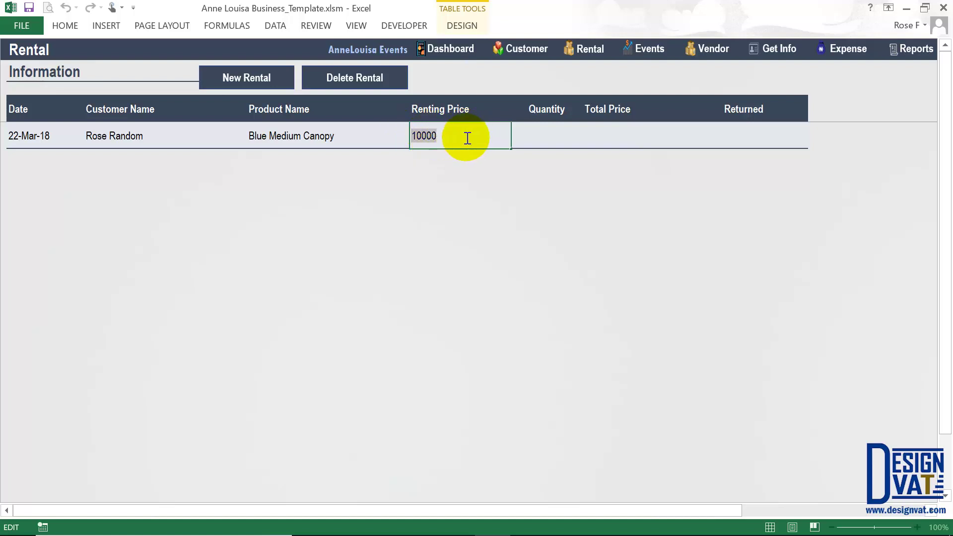
left_click(551, 140)
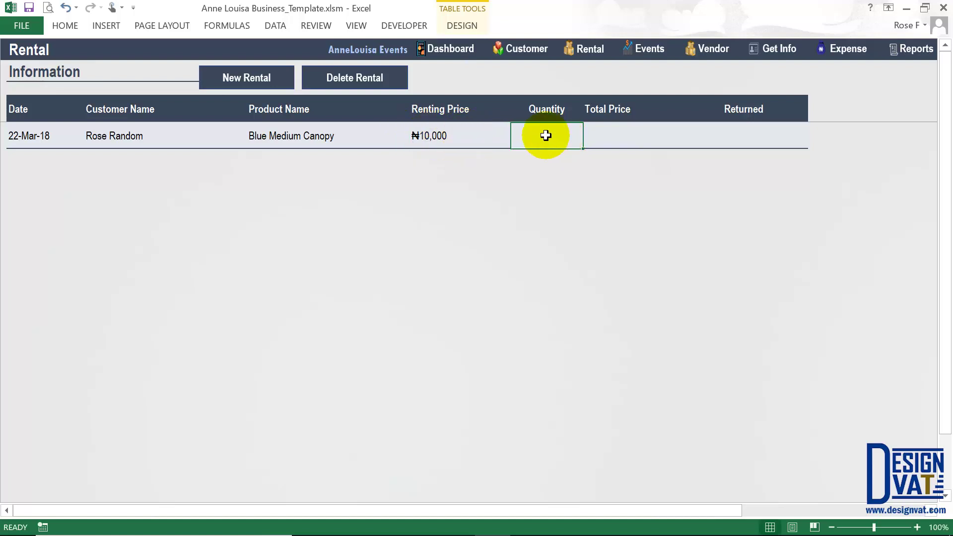
left_click(312, 136)
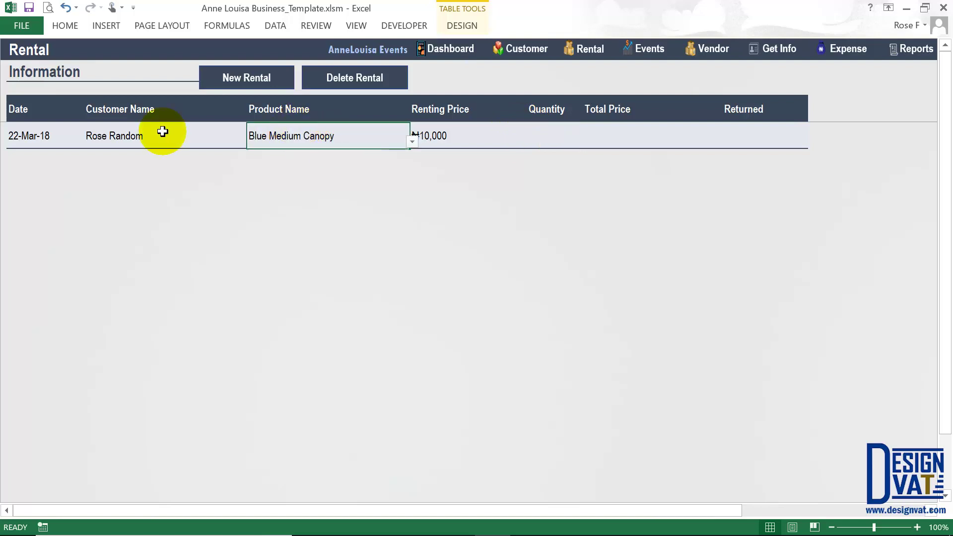
left_click(145, 139)
left_click(57, 132)
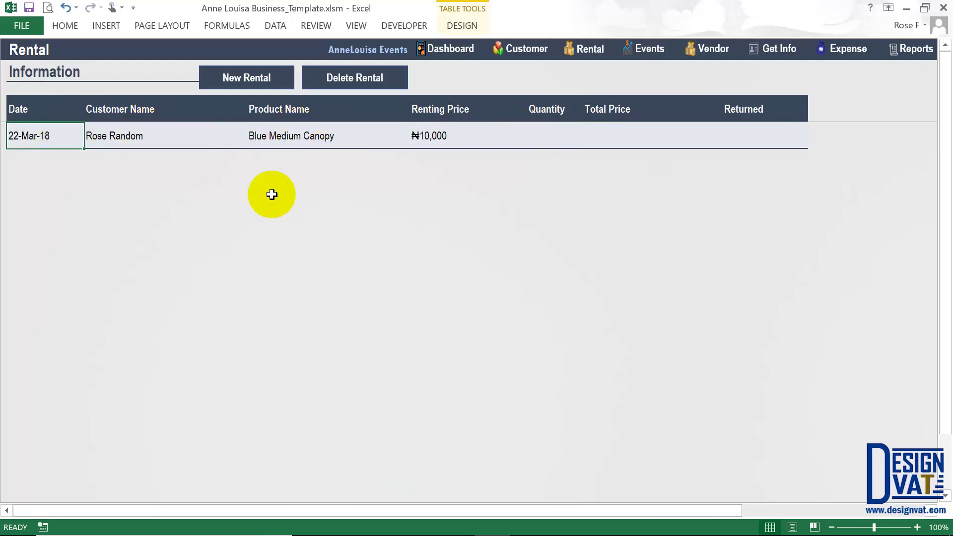
- Set the quantity of the Blue Medium Canopy rental to 2 and check its Returned cell
left_click(553, 138)
type("2")
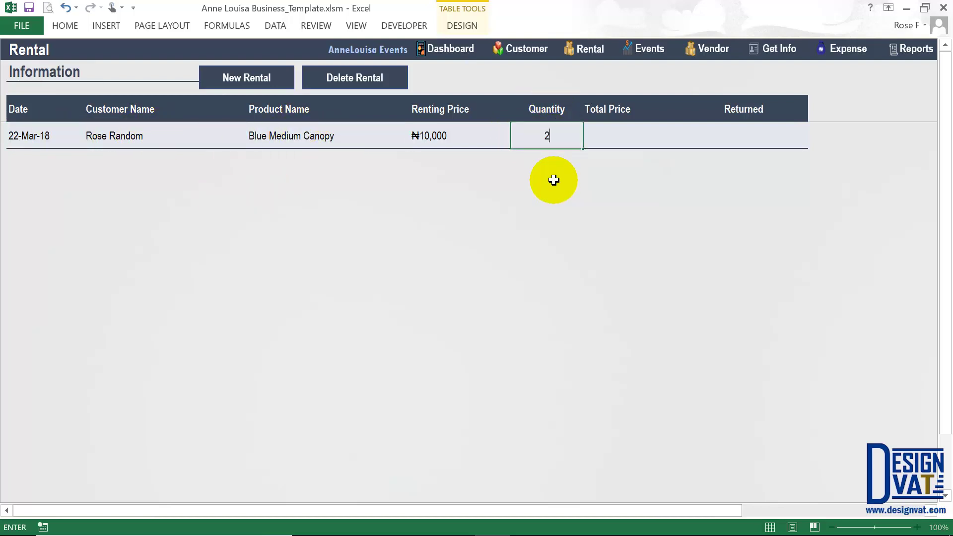
key("Tab")
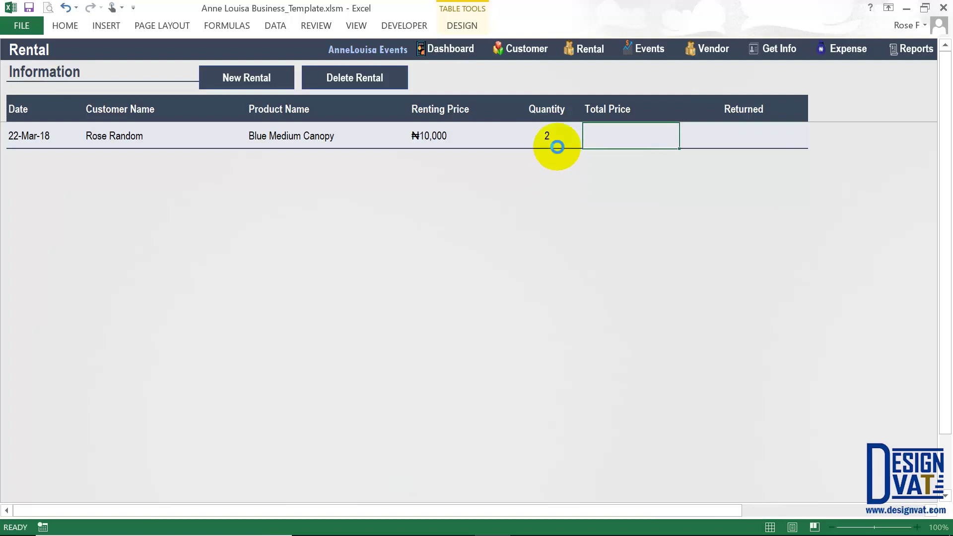
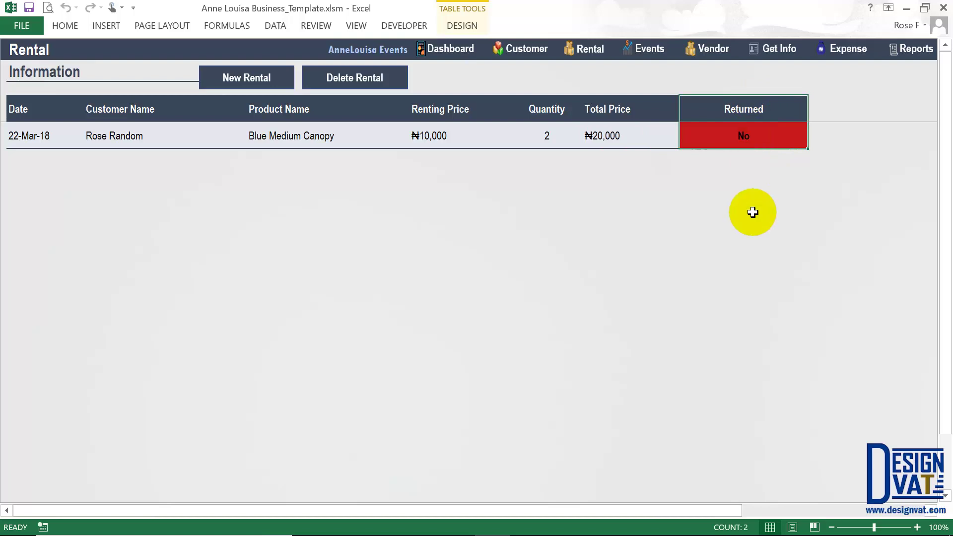
left_click(738, 126)
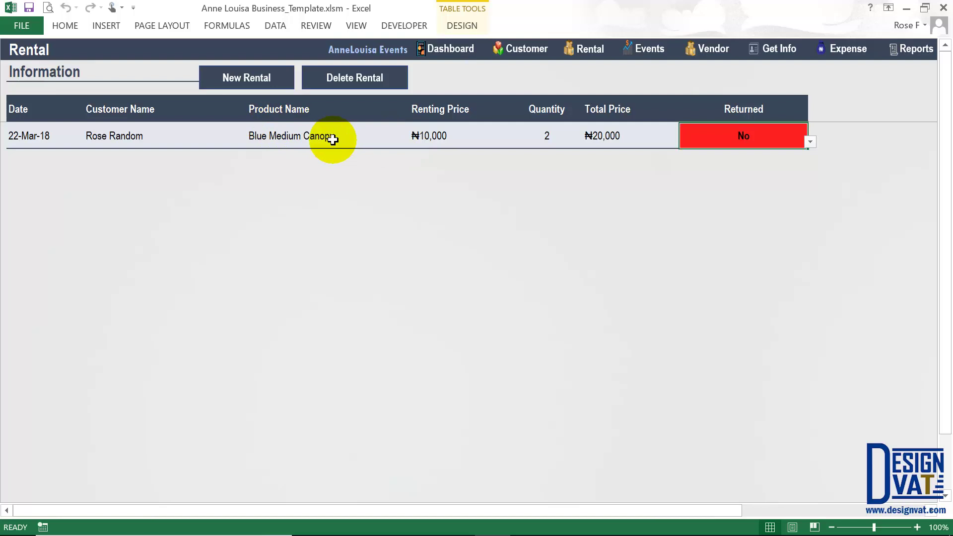
- Examine the Blue Medium Canopy rental's Returned status and its available options alongside the row's date and quantity
left_click(746, 111)
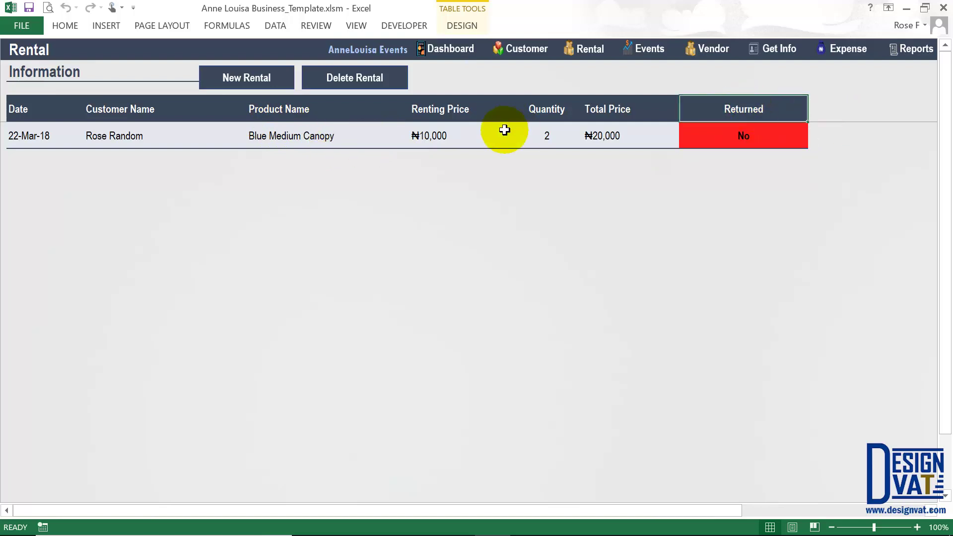
left_click(759, 144)
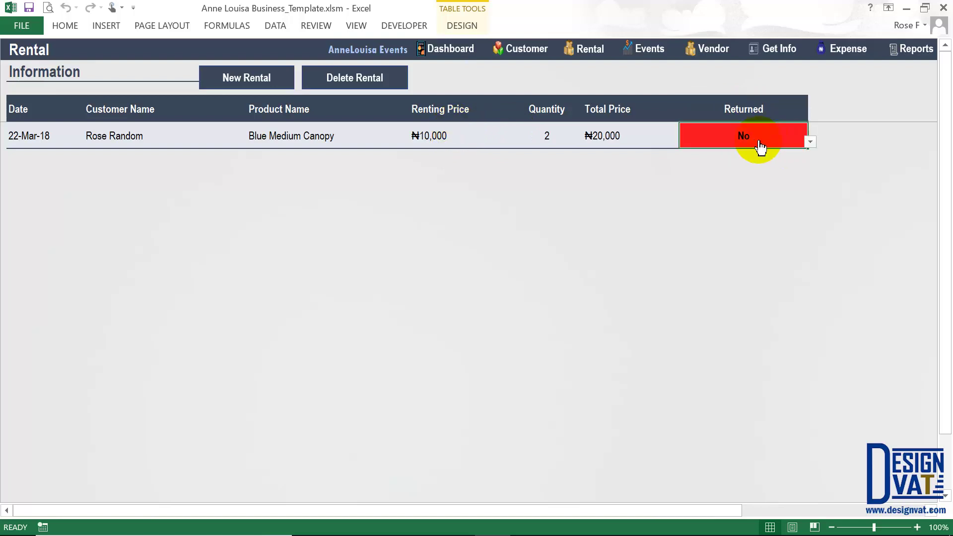
left_click(39, 136)
left_click(734, 139)
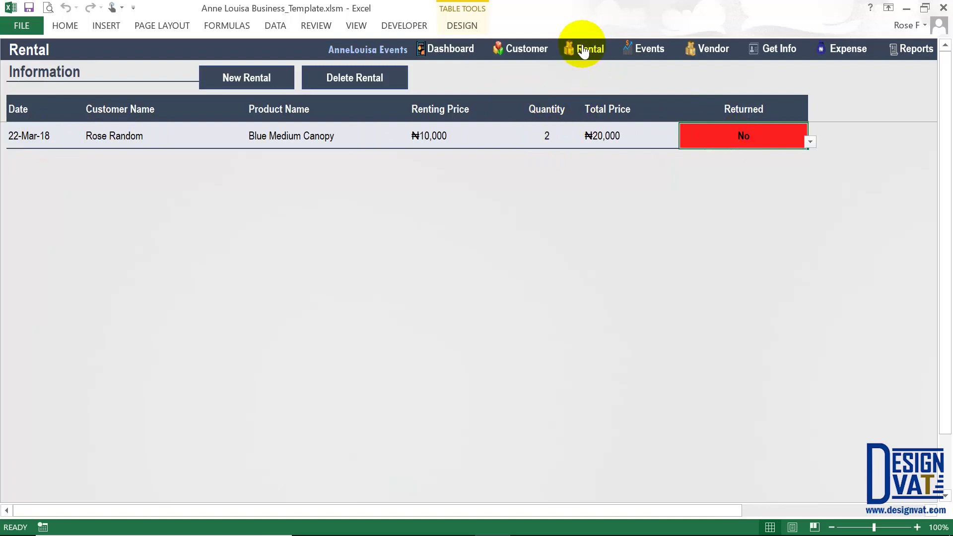
left_click(545, 134)
left_click(730, 136)
left_click(809, 142)
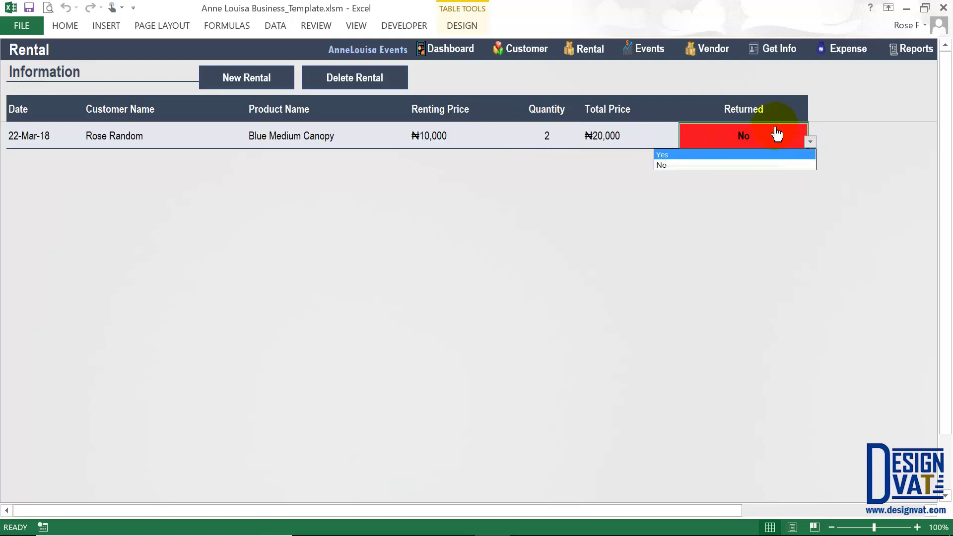
left_click(785, 136)
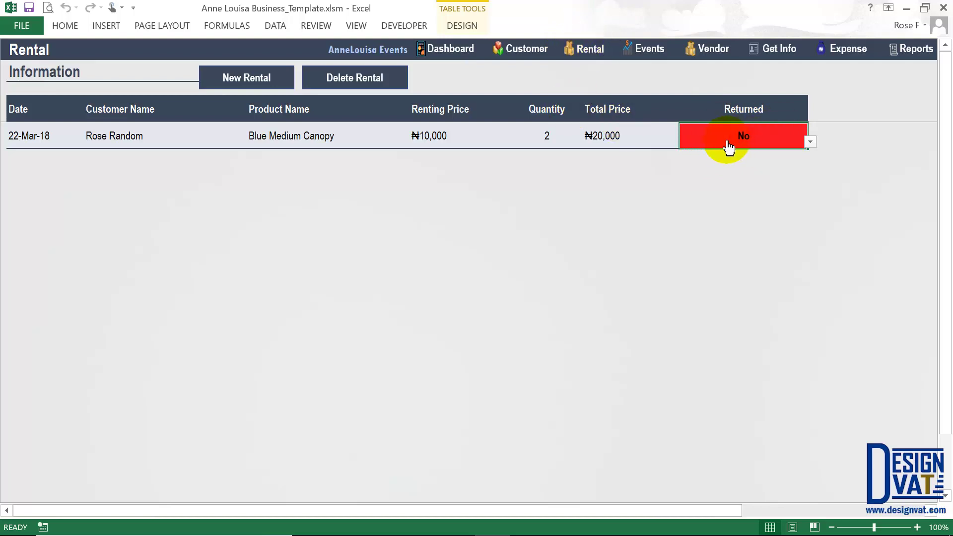
- Open the product sheet and compare Blue Medium Canopy's Quantity Available with its Available For Rent figure
left_click(590, 52)
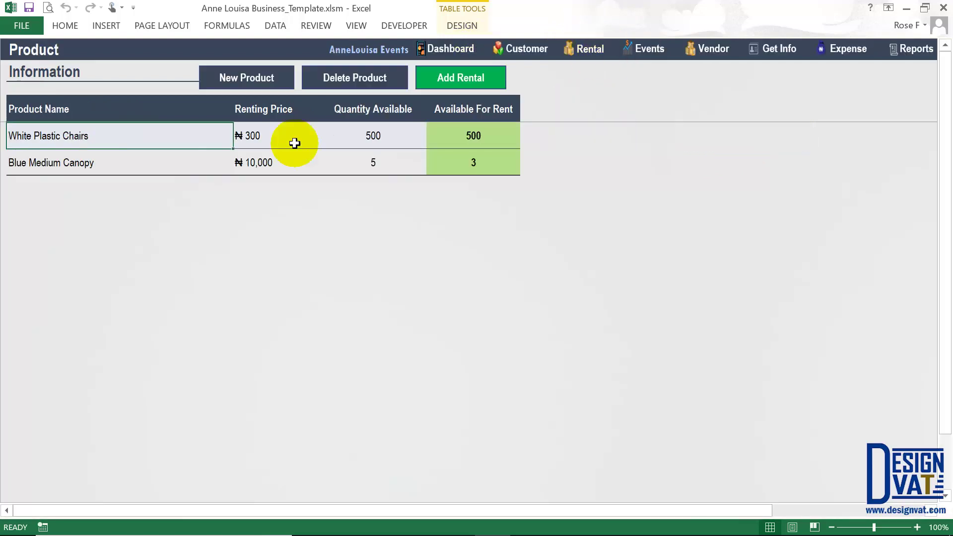
left_click(470, 175)
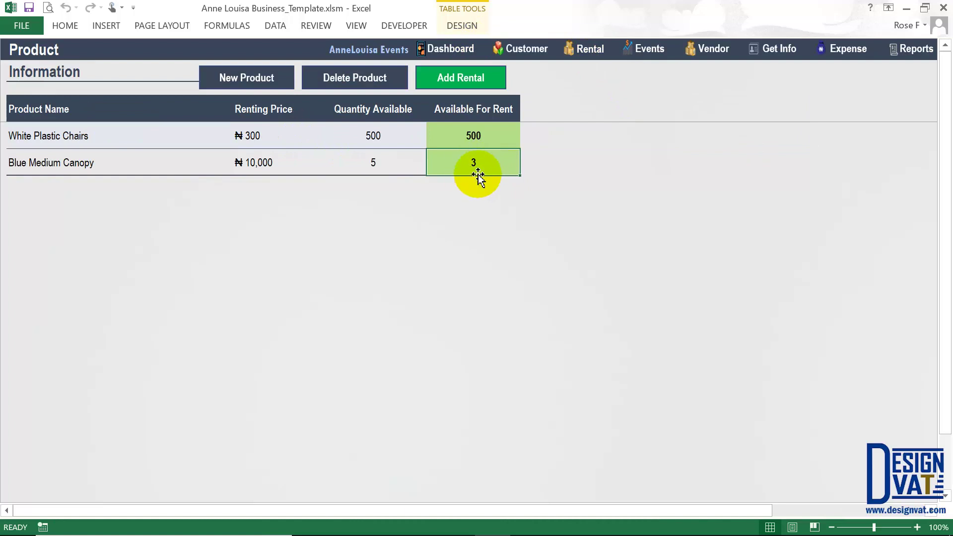
left_click(71, 161)
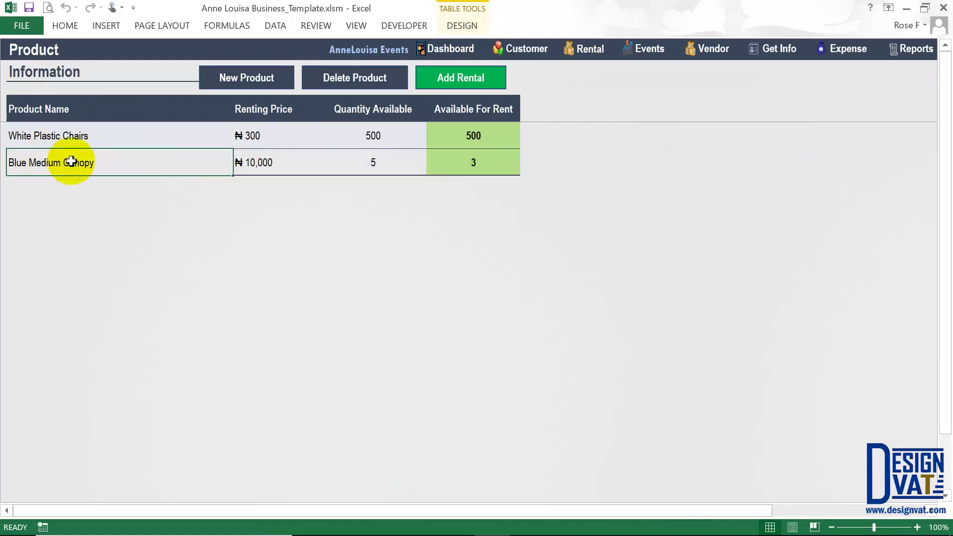
left_click(367, 166)
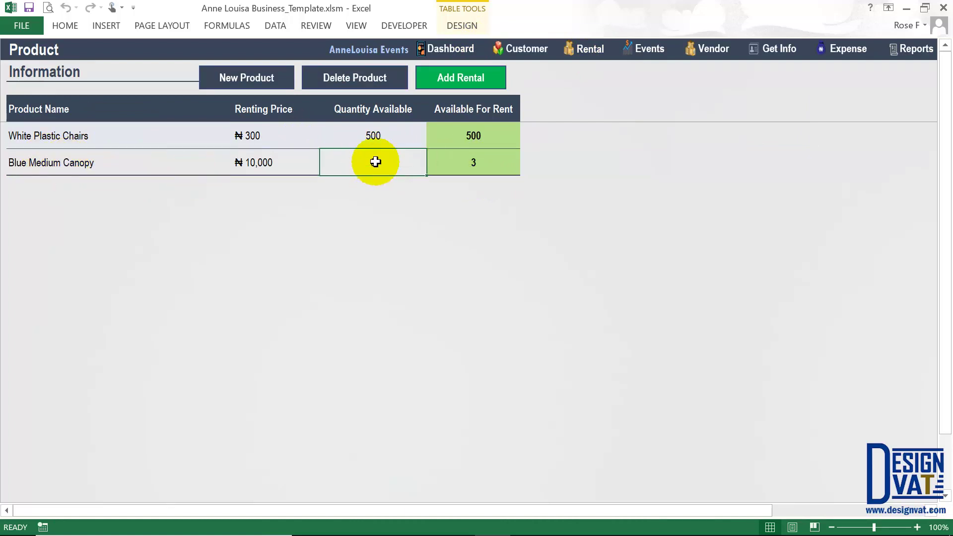
left_click(487, 164)
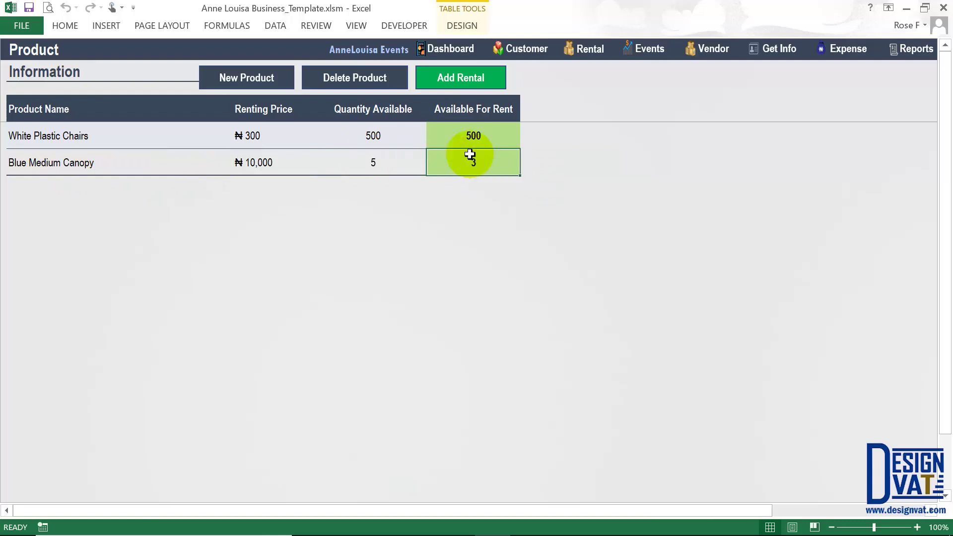
- Return to the rental sheet and review the Blue Medium Canopy row's Returned status and quantity
left_click(477, 87)
left_click(130, 137)
left_click(26, 137)
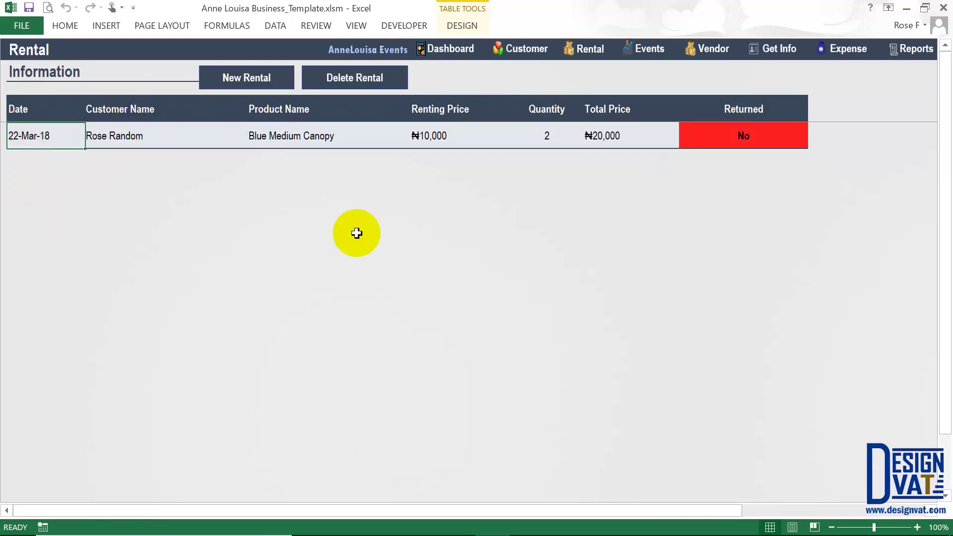
left_click_drag(767, 130, 745, 103)
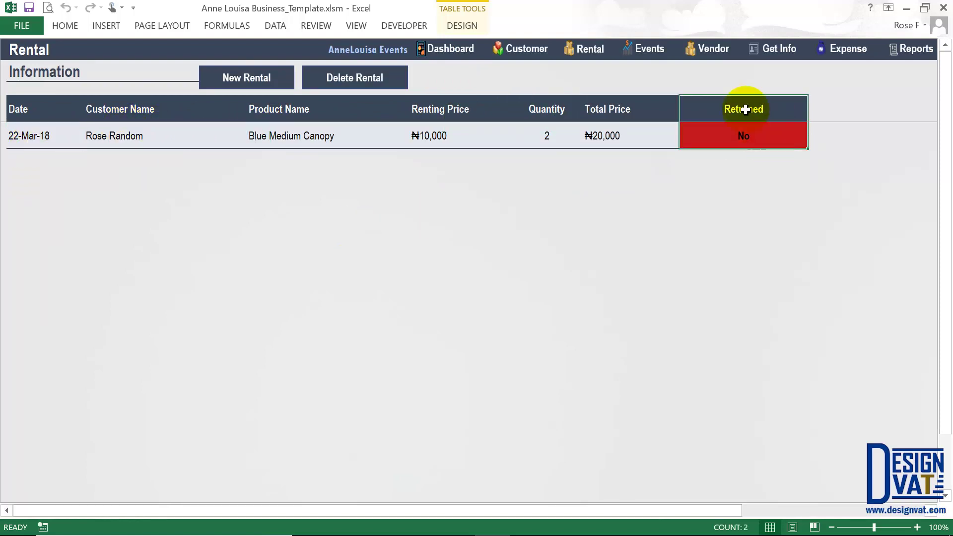
left_click(738, 142)
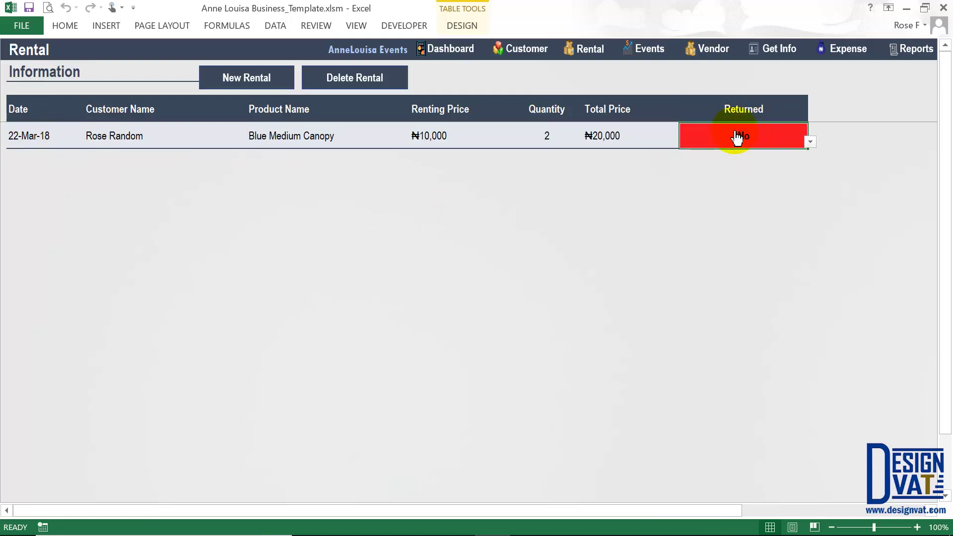
left_click(549, 133)
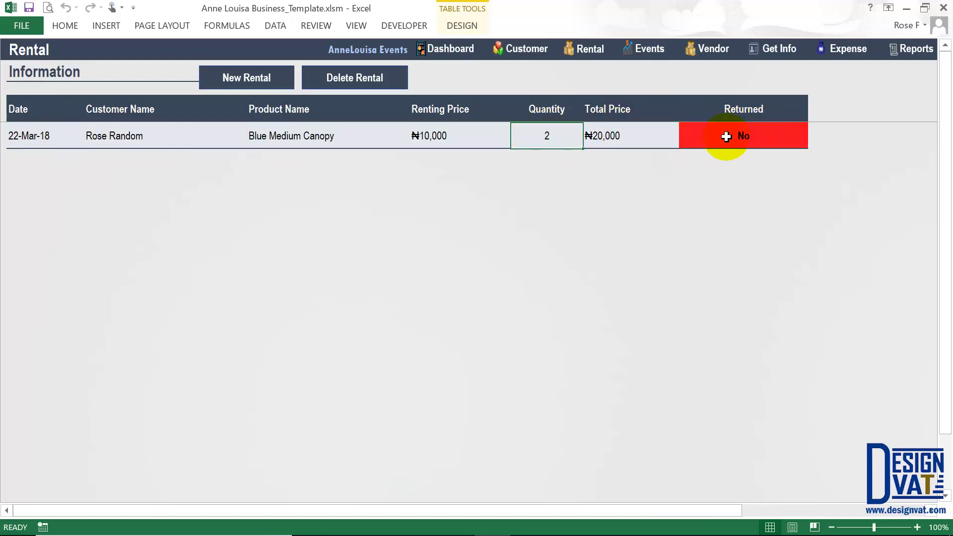
left_click_drag(729, 136, 42, 136)
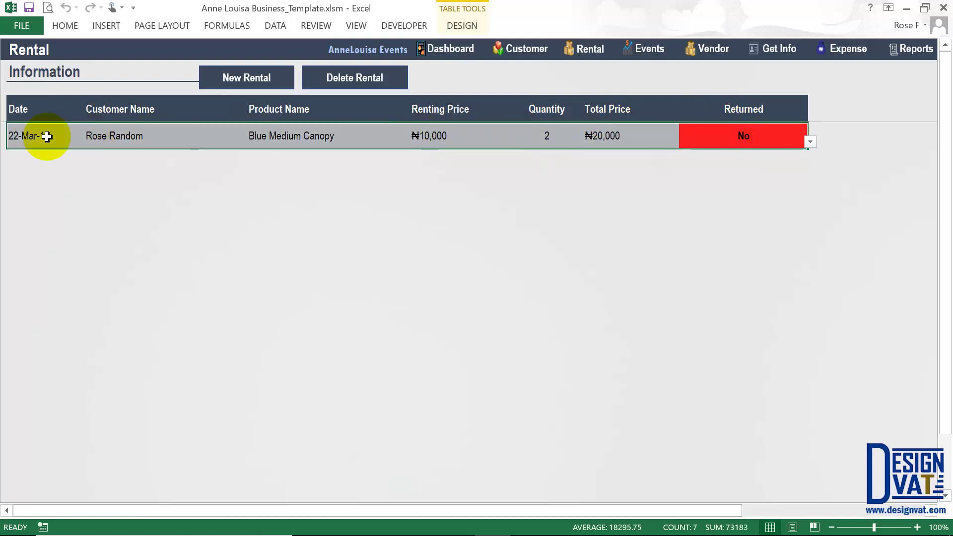
- Add a new rental row dated 22-Mar-18 and choose the second listed customer for it
left_click(183, 137)
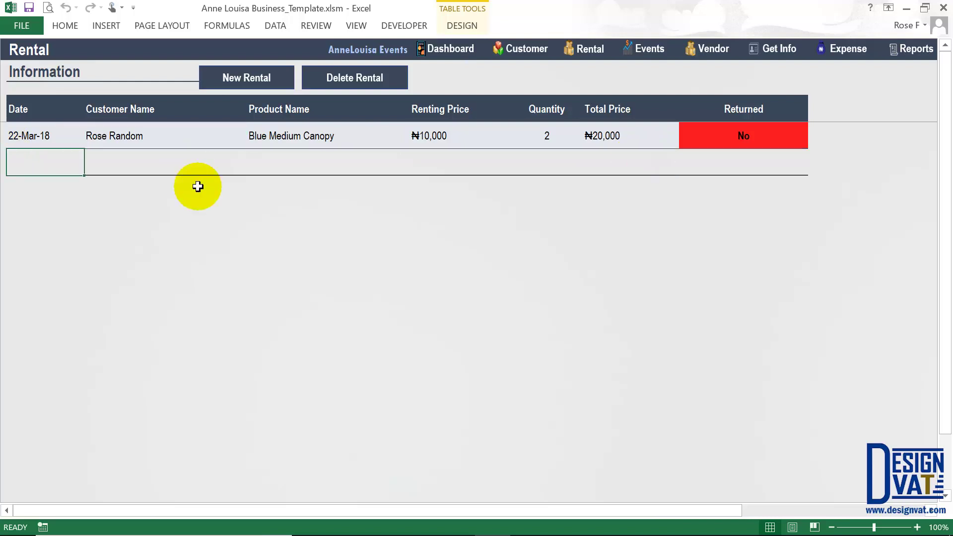
type("43181")
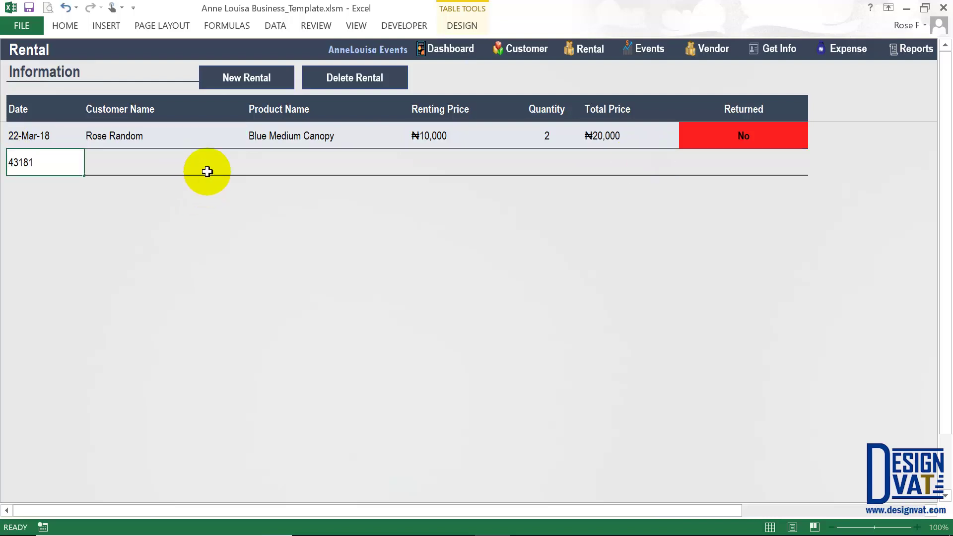
key("Tab")
key("alt+Down")
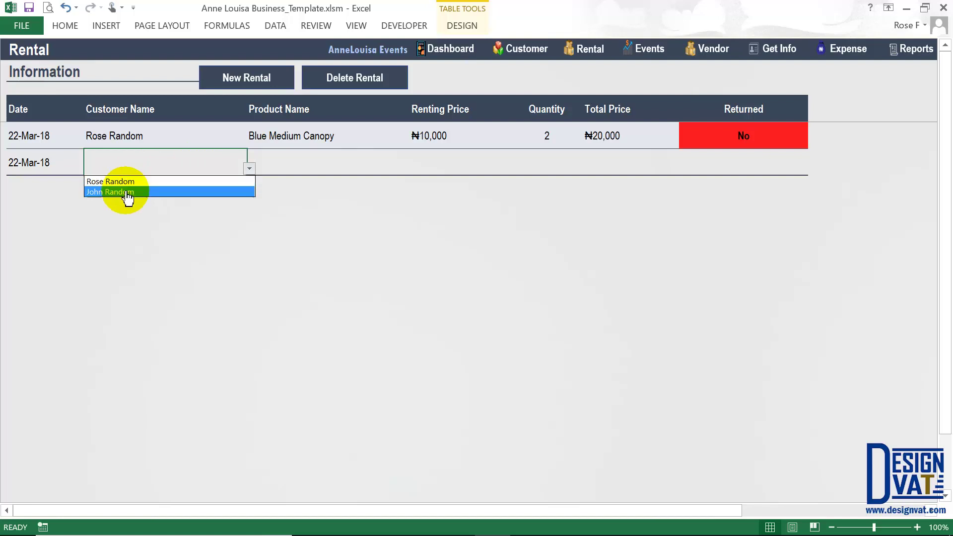
left_click(128, 193)
- Choose White Plastic Chairs as the new rental's product and set its quantity to 100
key("Tab")
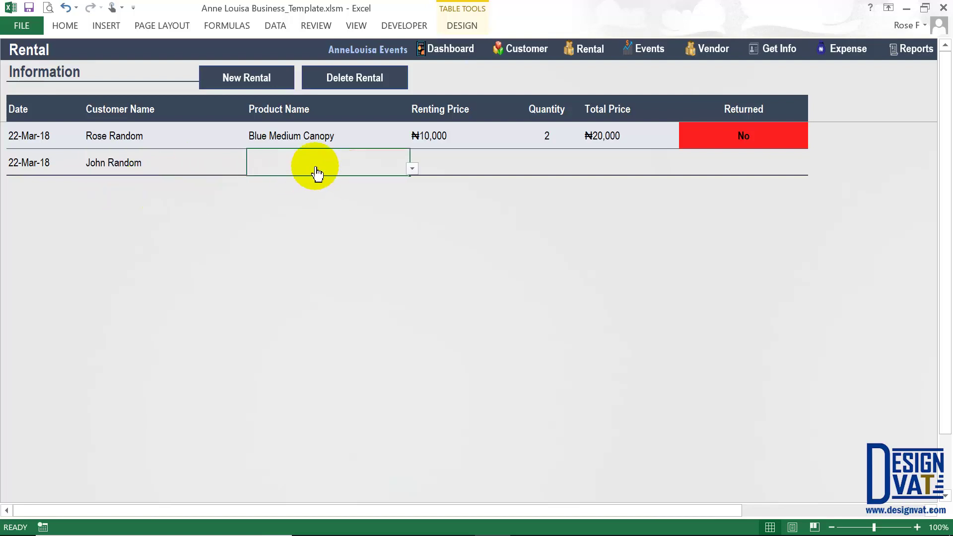
key("alt+Down")
left_click(286, 182)
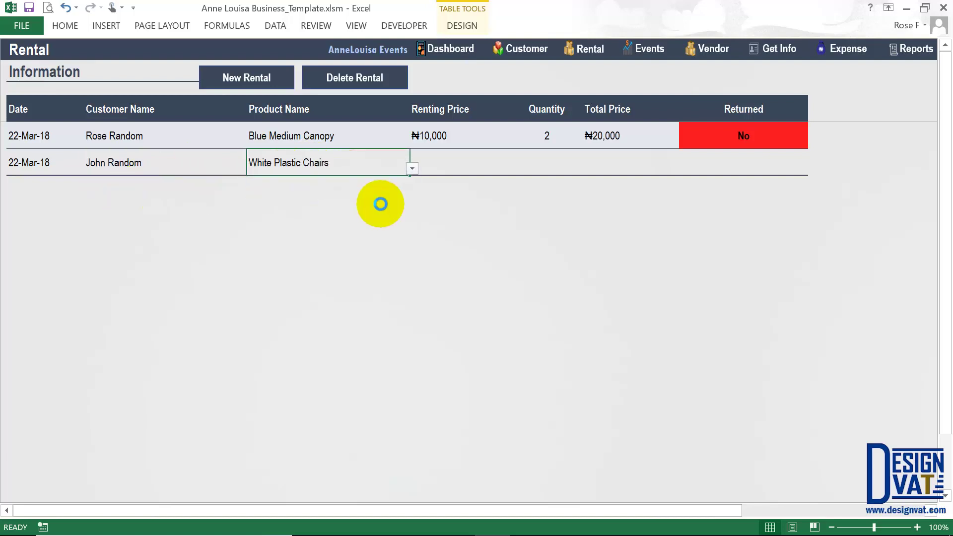
left_click(436, 165)
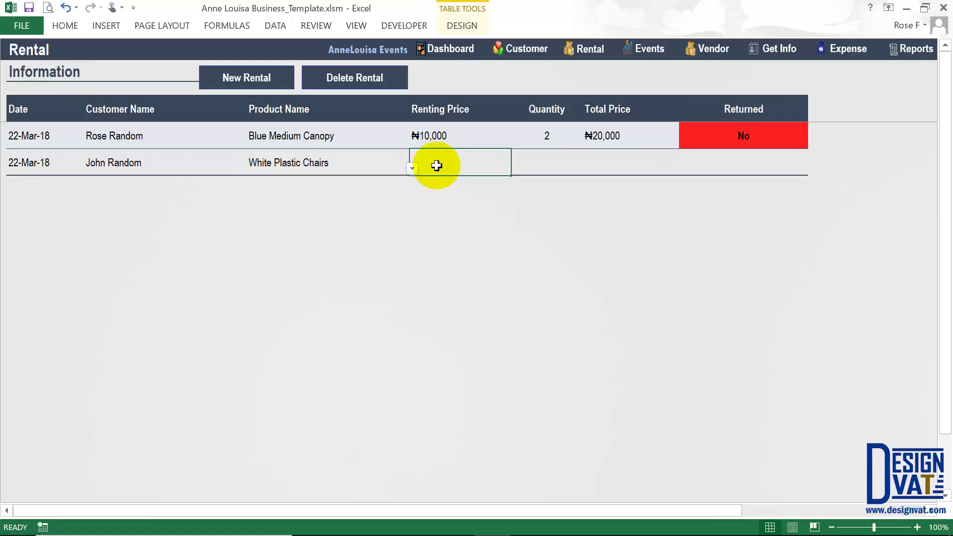
left_click(551, 165)
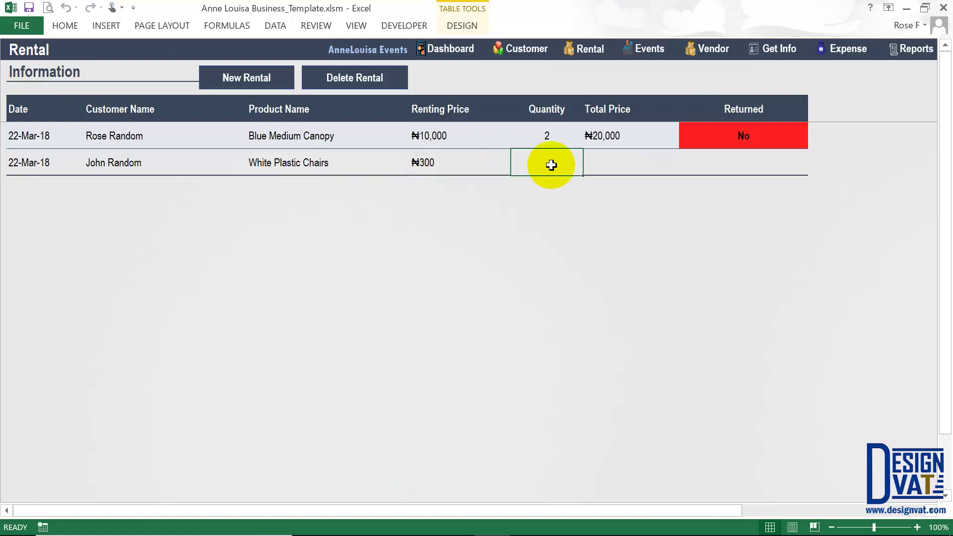
type("100")
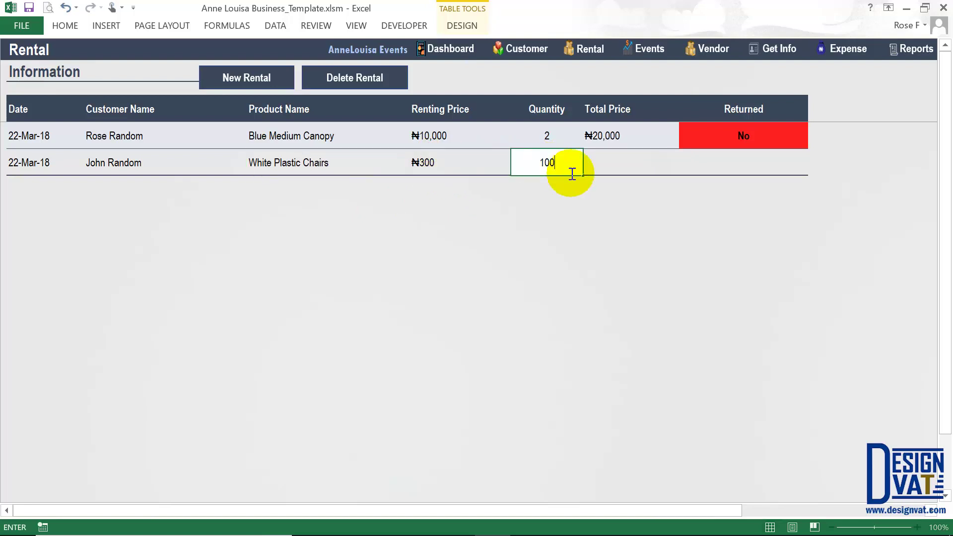
left_click(614, 157)
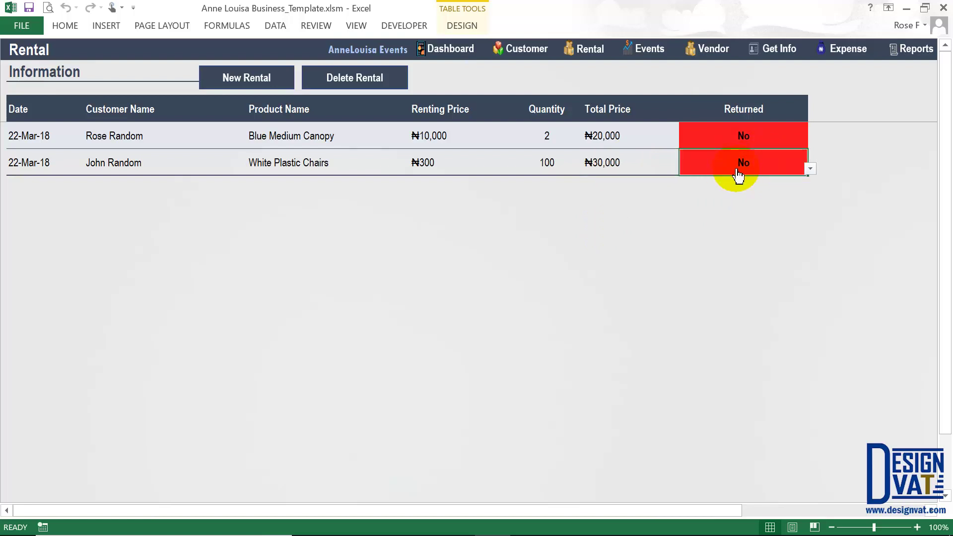
- Check the chair rental's quantity and product, and compare White Plastic Chairs' Quantity Available and Available For Rent on the product sheet
left_click(550, 164)
left_click(304, 164)
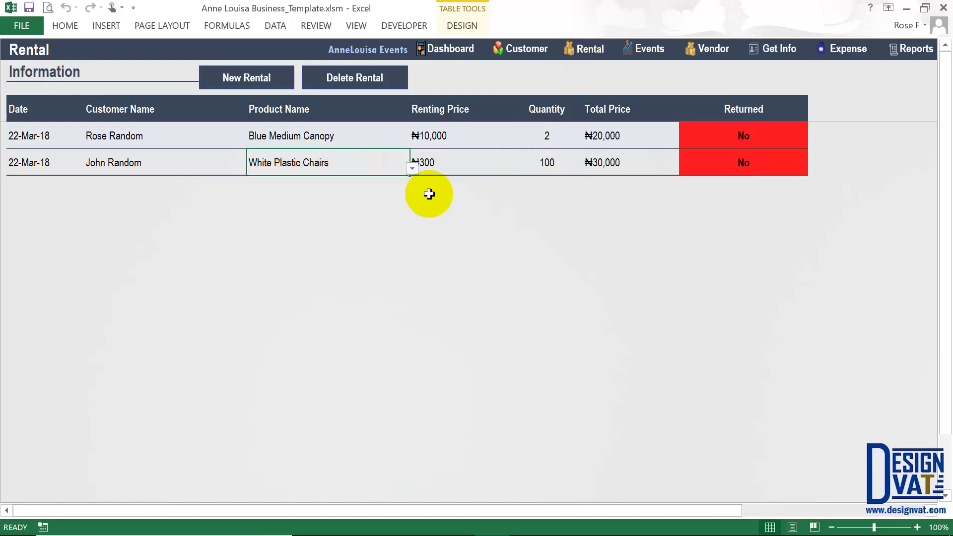
left_click(573, 44)
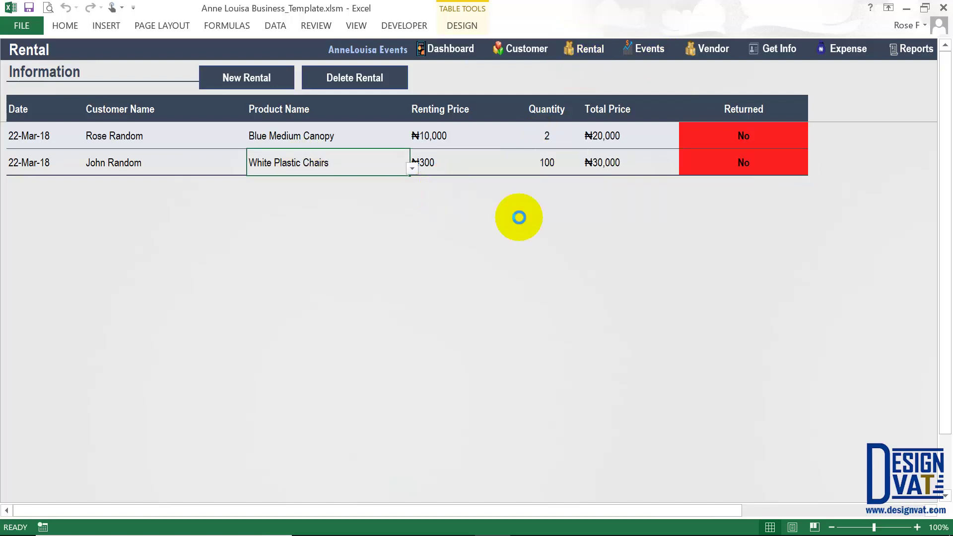
left_click(377, 134)
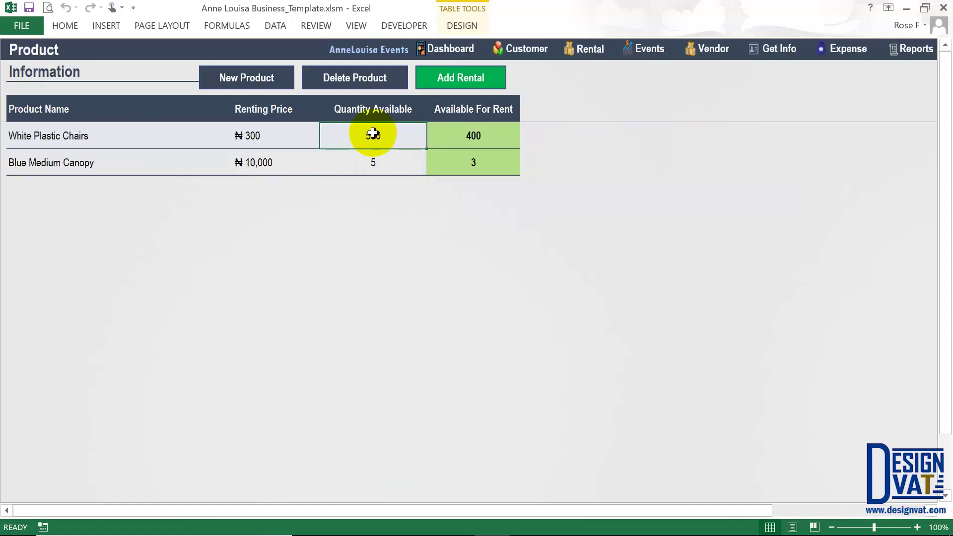
left_click(473, 140)
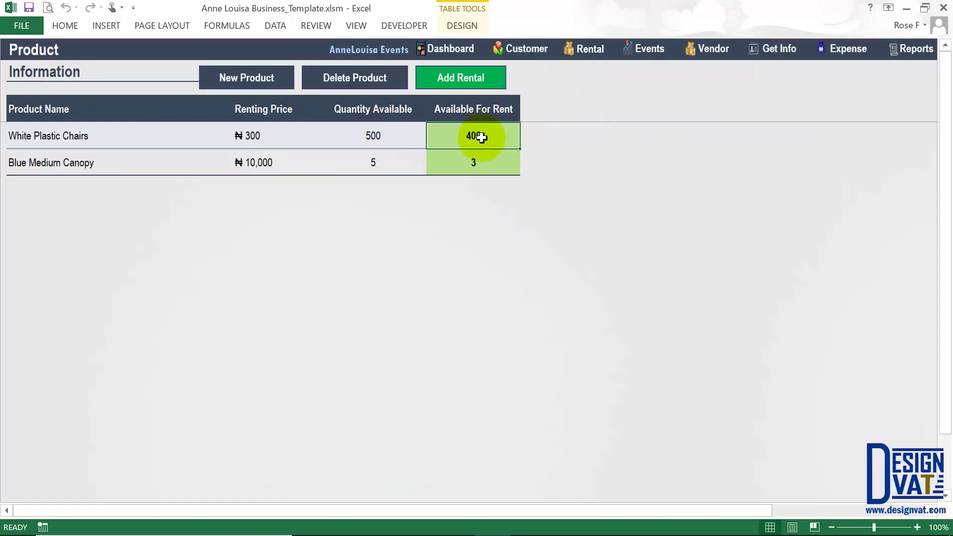
mouse_move(474, 115)
left_mouse_down()
mouse_move(469, 170)
mouse_move(476, 116)
left_mouse_up()
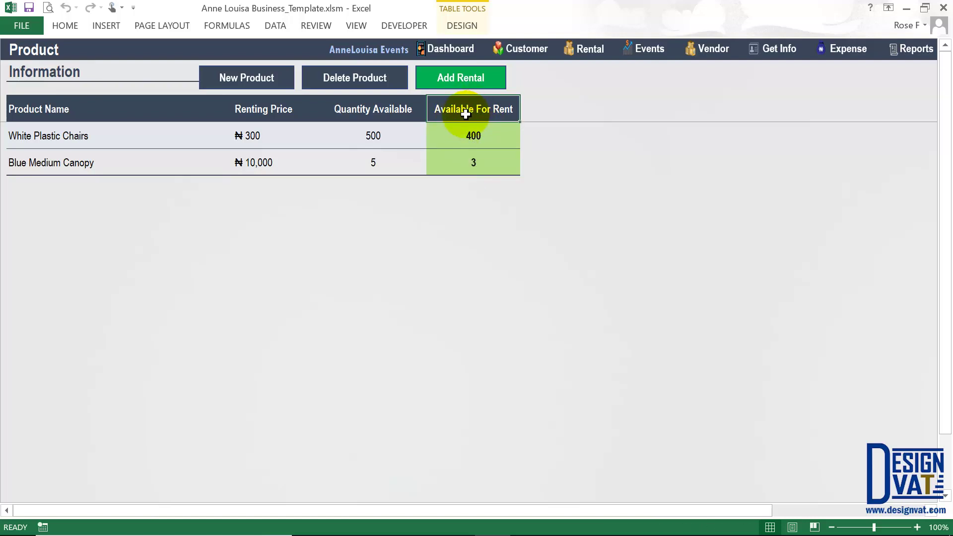
- Return to the rental sheet and set the Blue Medium Canopy rental's Returned status to Yes
left_click(478, 80)
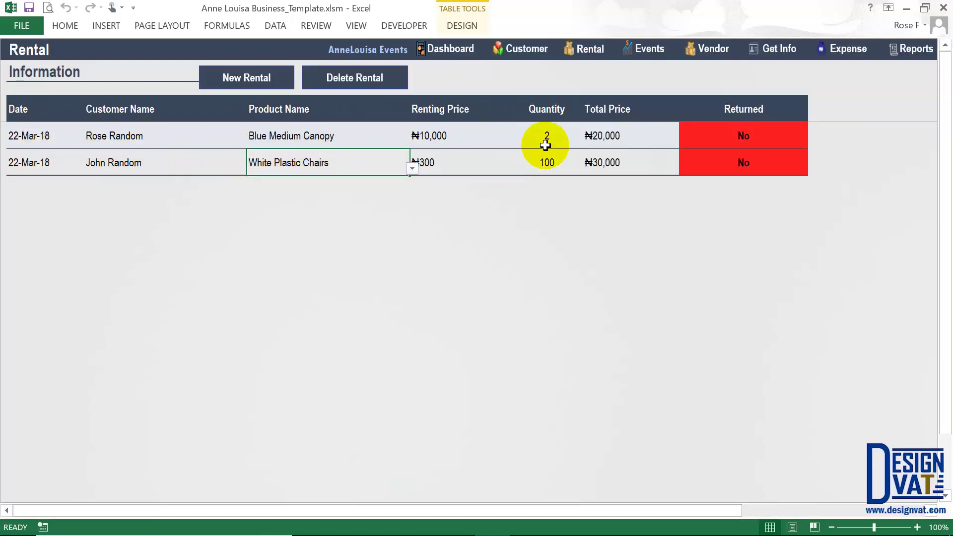
left_click(615, 132)
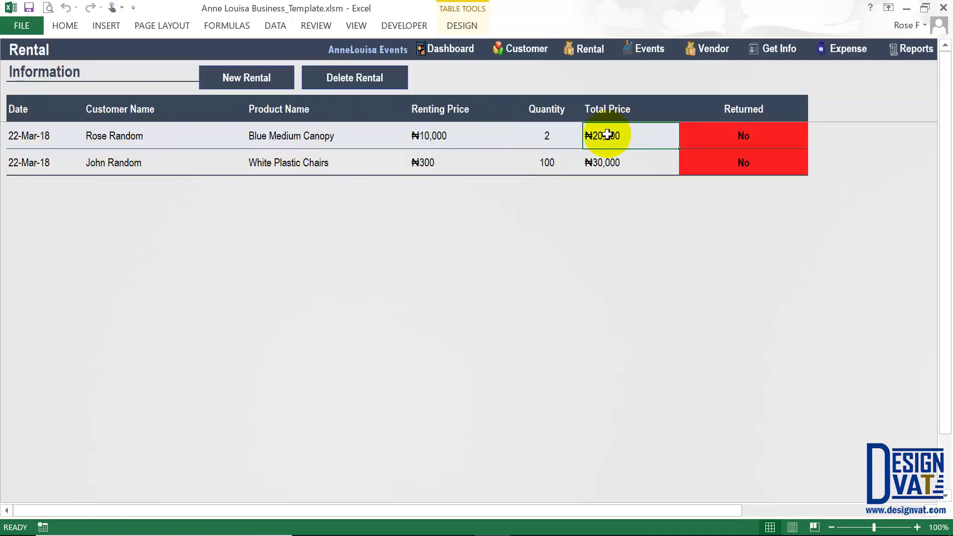
left_click(735, 138)
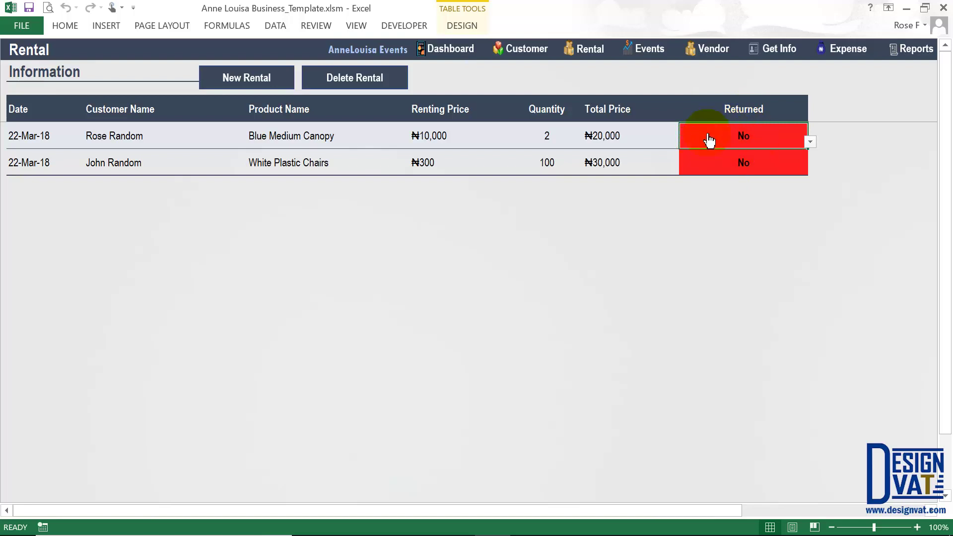
left_click(809, 142)
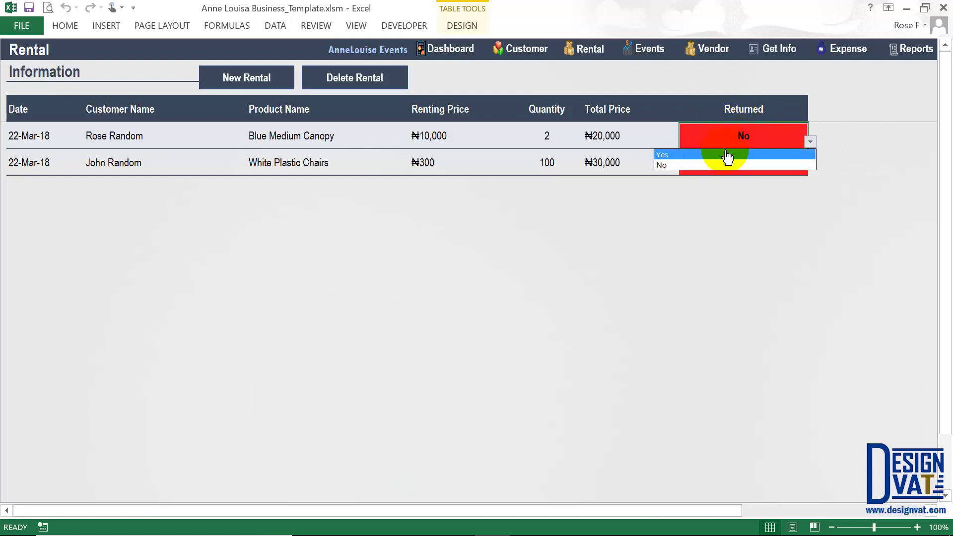
left_click(726, 155)
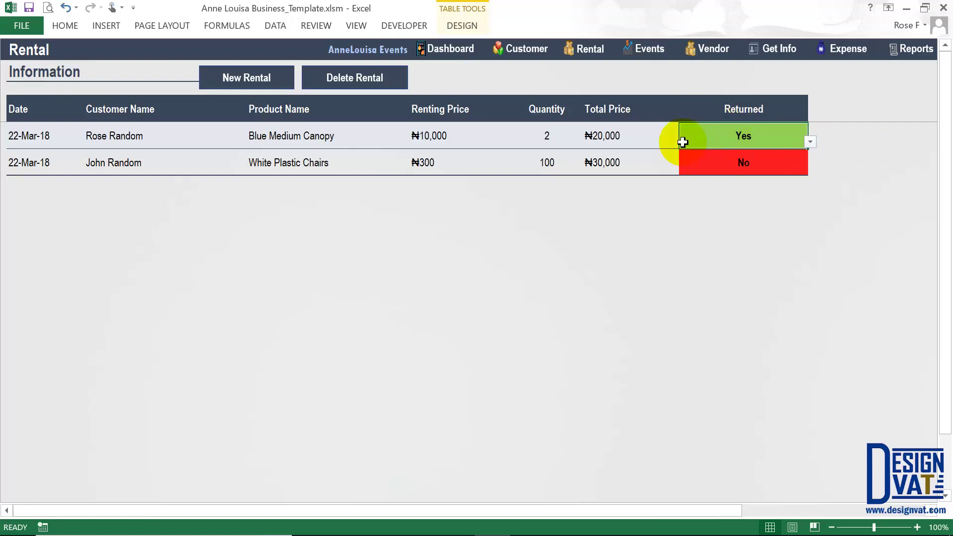
left_click_drag(650, 135, 116, 125)
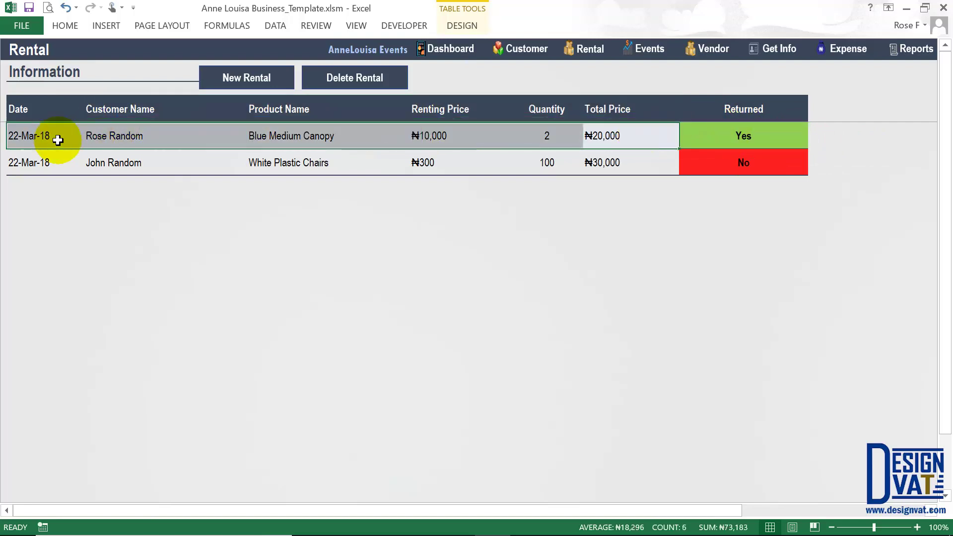
- Check the first rental's quantity and product, and review Blue Medium Canopy's Available For Rent figure on the product sheet
left_click(549, 136)
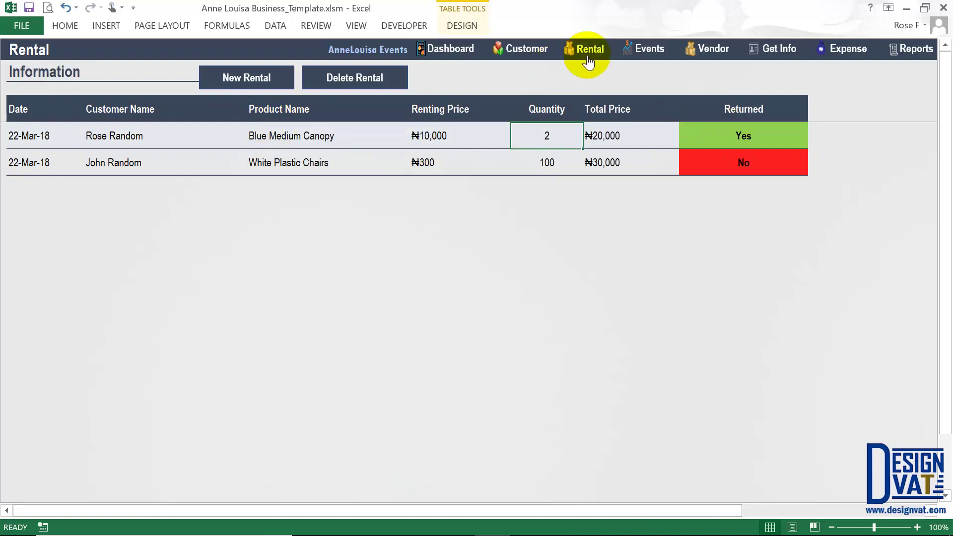
left_click(330, 137)
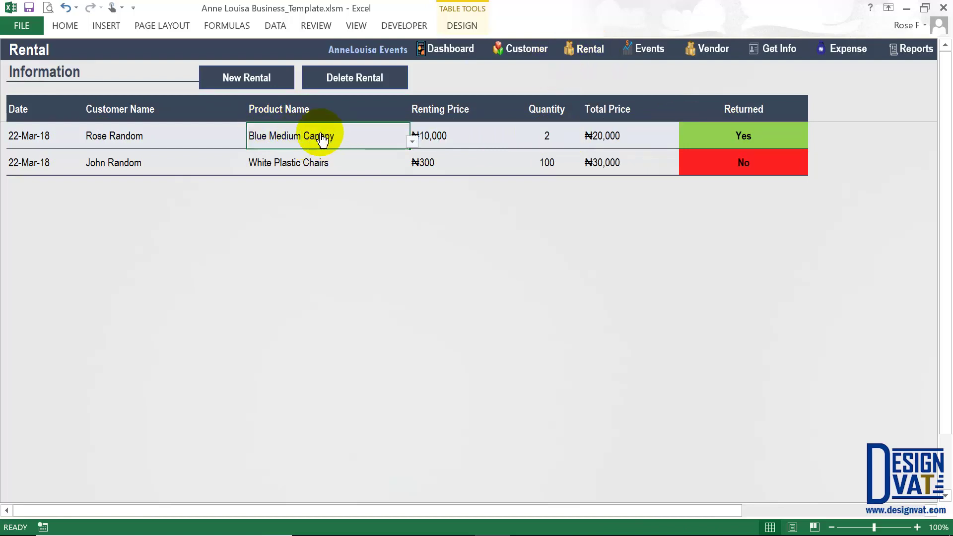
left_click(586, 49)
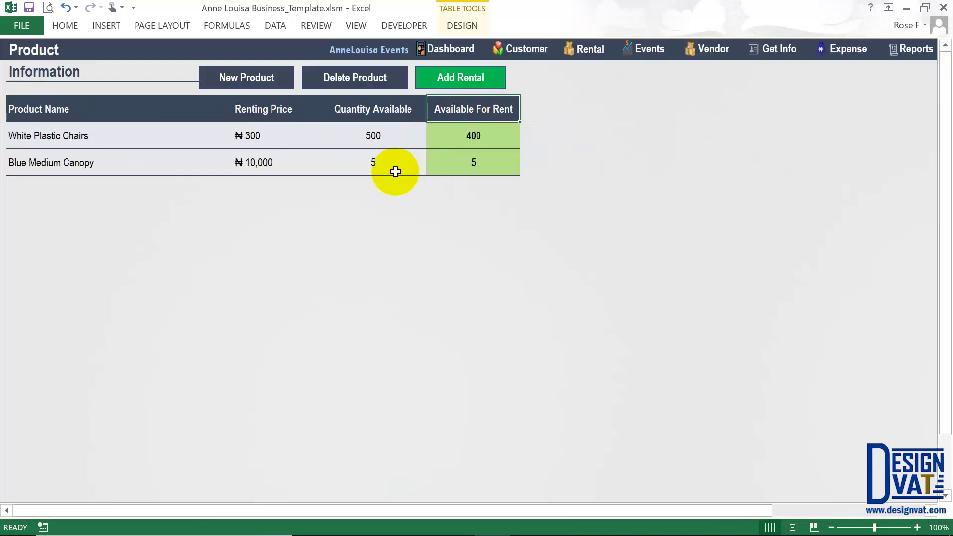
left_click(485, 165)
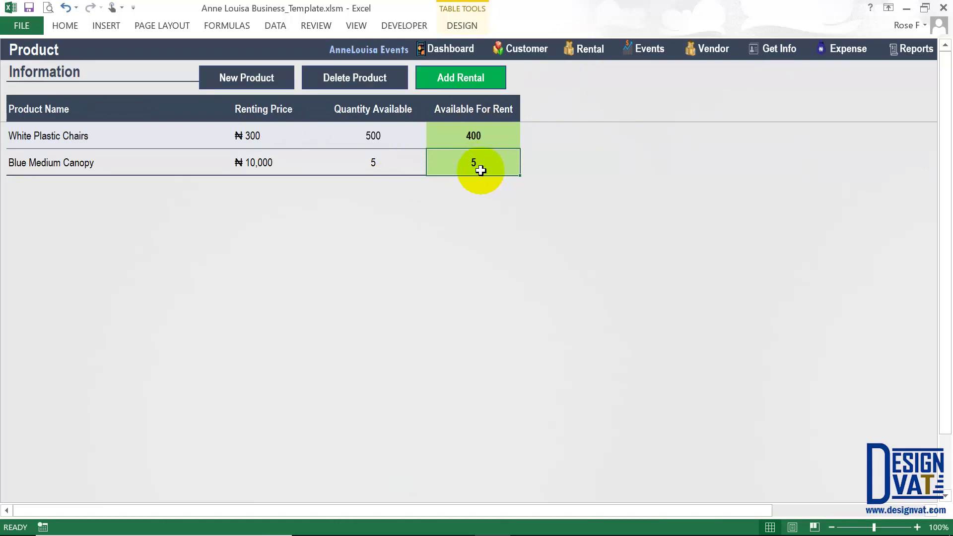
- Return to the rental sheet and set the White Plastic Chairs rental's Returned status to Yes
left_click(490, 84)
left_click(730, 172)
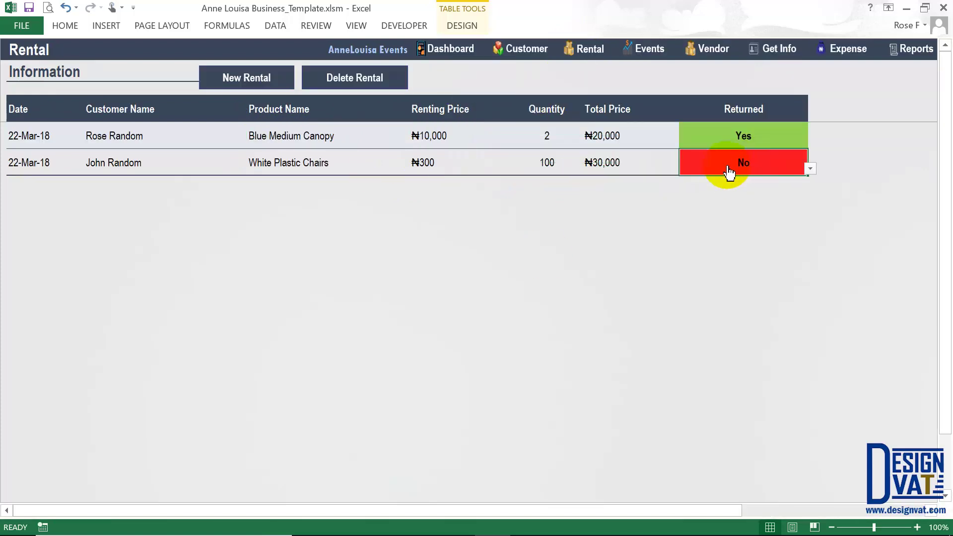
left_click(809, 169)
left_click(707, 191)
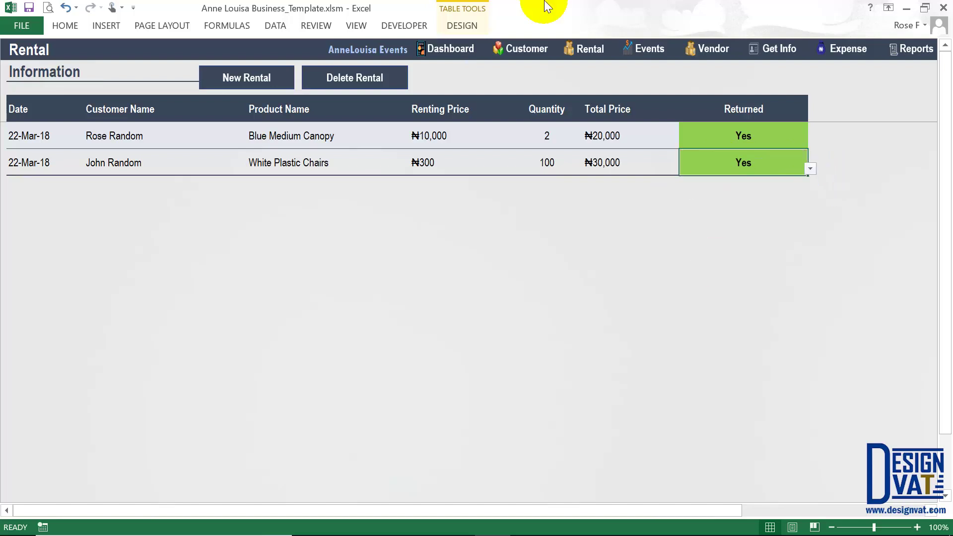
- Compare White Plastic Chairs' Quantity Available with its Available For Rent figure on the product sheet
left_click(591, 48)
left_click_drag(472, 134, 373, 135)
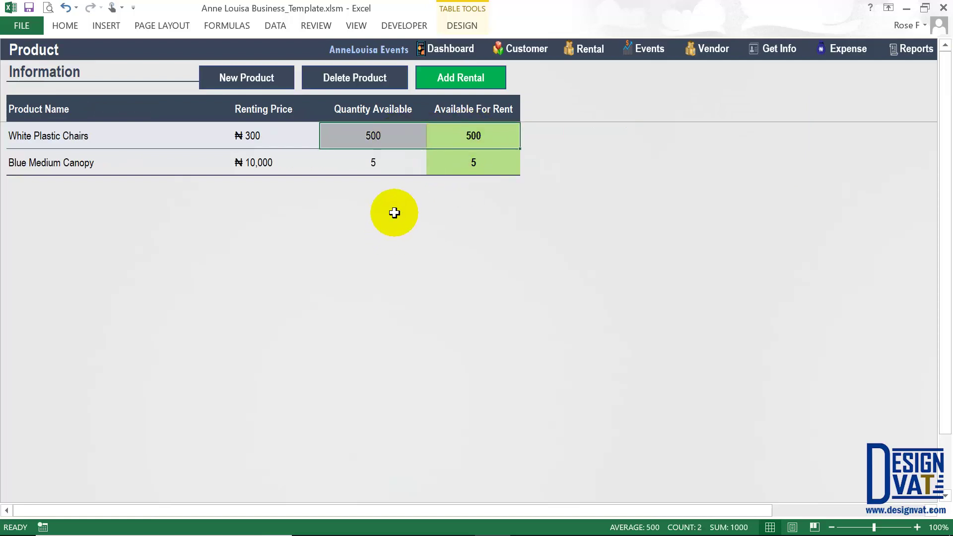
left_click(378, 139)
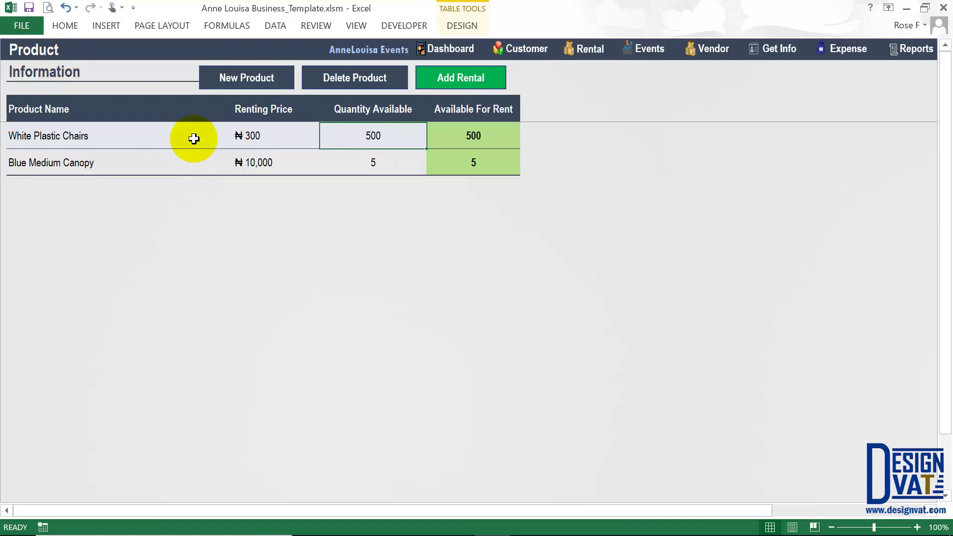
- Add a third rental row dated 22-03-2018 and choose the same customer as the White Plastic Chairs rental
left_click(457, 84)
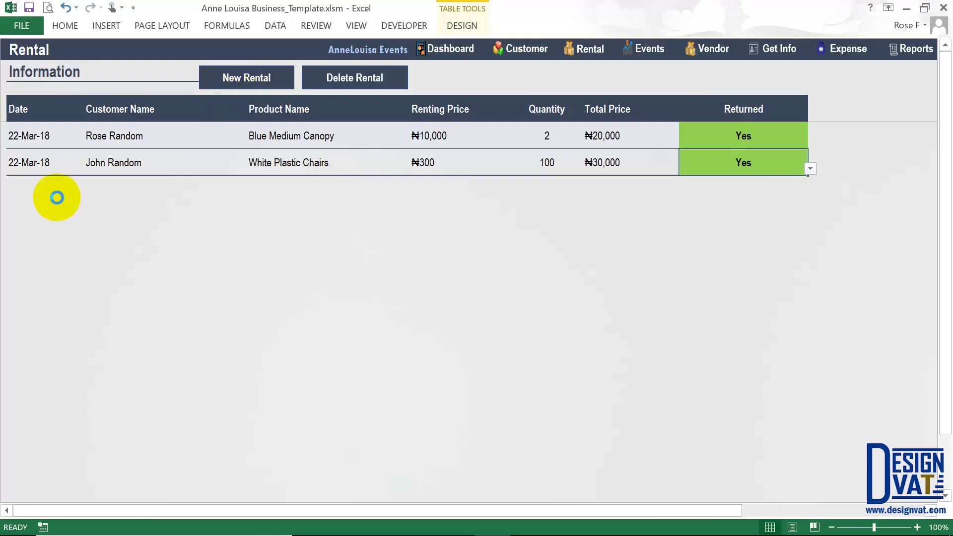
left_click(57, 197)
type("22-03-2018")
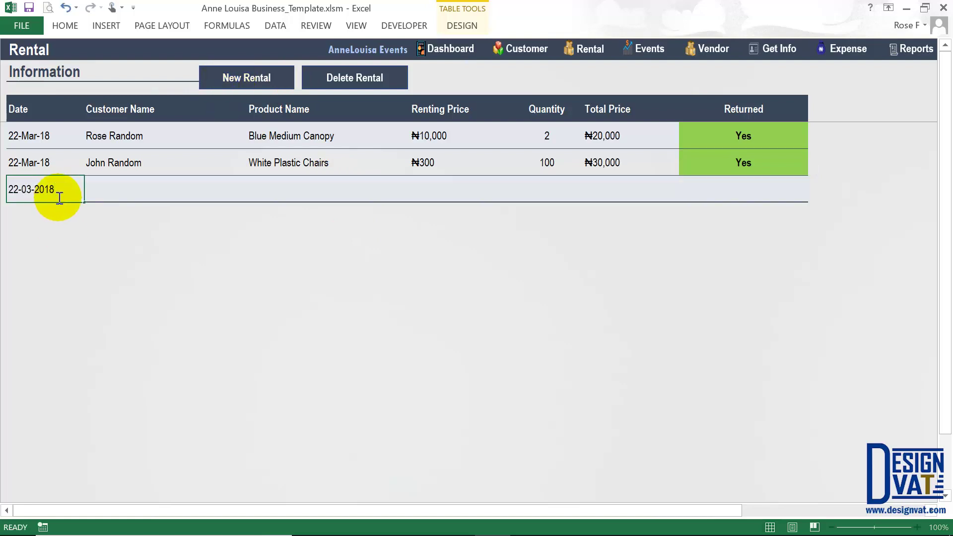
left_click(121, 197)
key("alt+Down")
key("Escape")
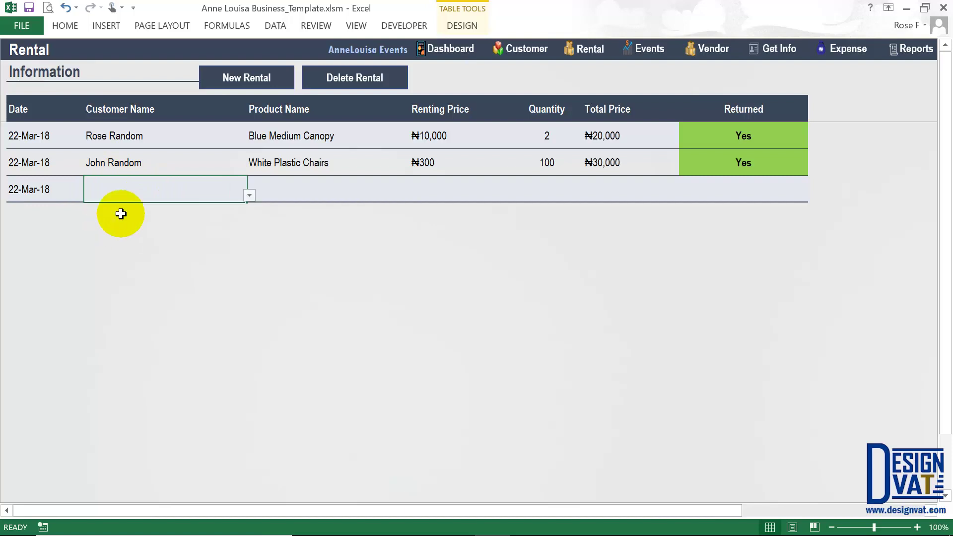
left_click(249, 195)
key("Escape")
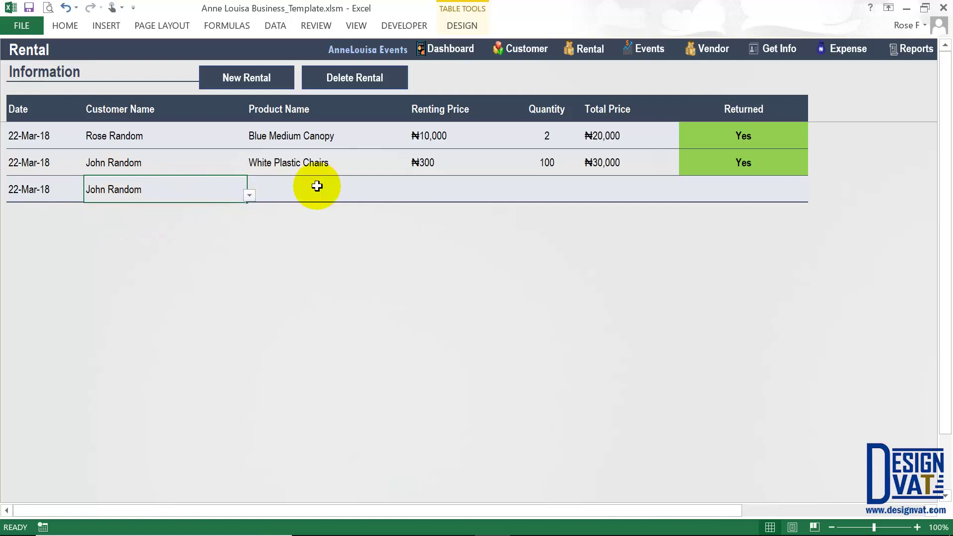
- Choose Blue Medium Canopy as the third rental's product and set its quantity to 4
left_click(316, 186)
key("alt+Down")
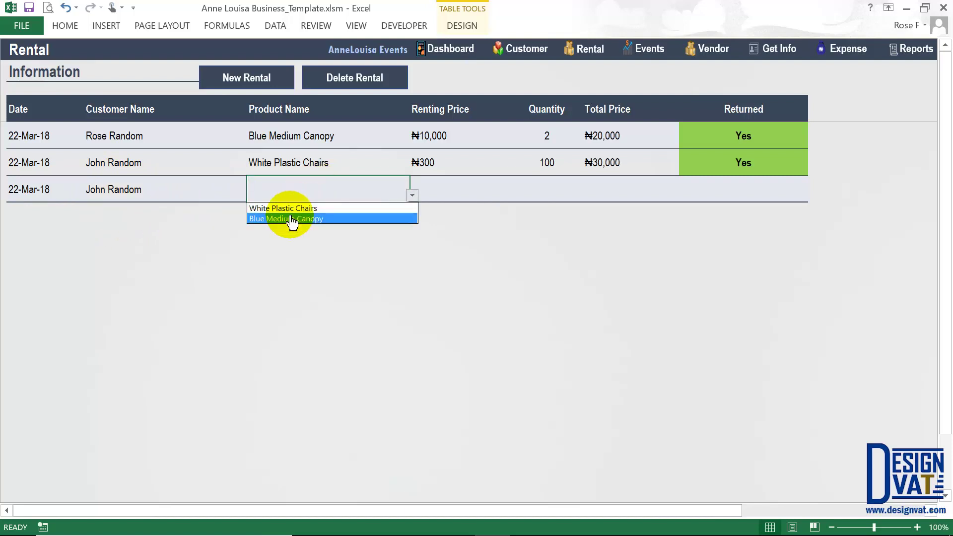
left_click(291, 218)
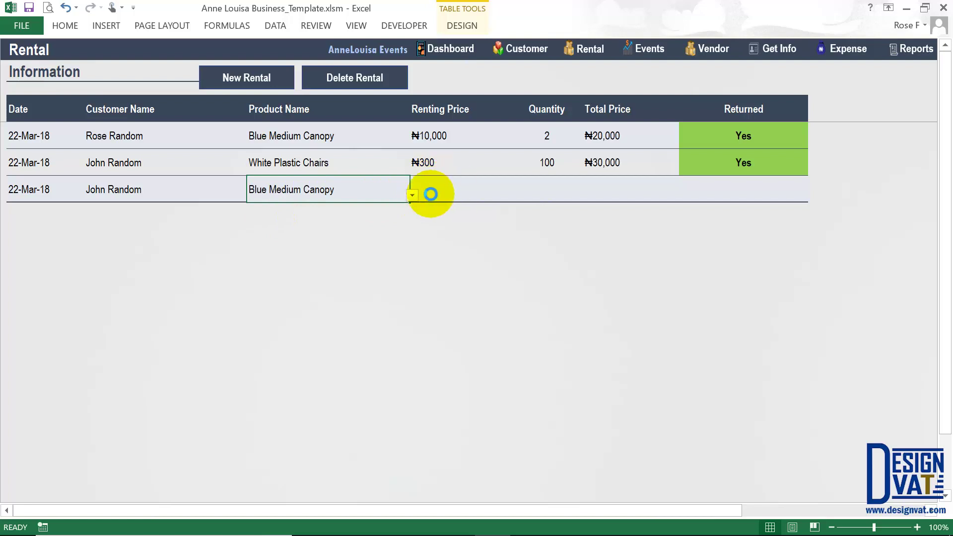
left_click(430, 194)
left_click(553, 191)
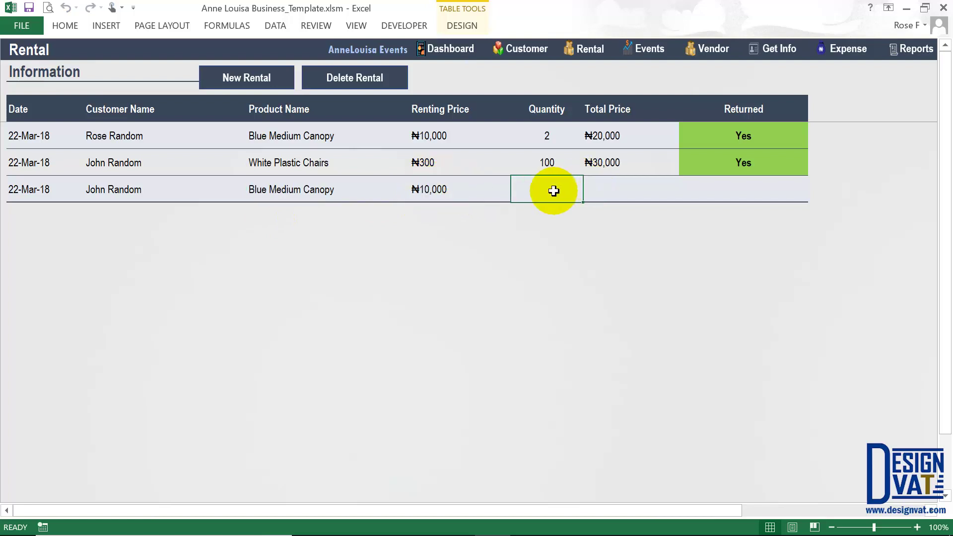
type("4")
left_click(592, 188)
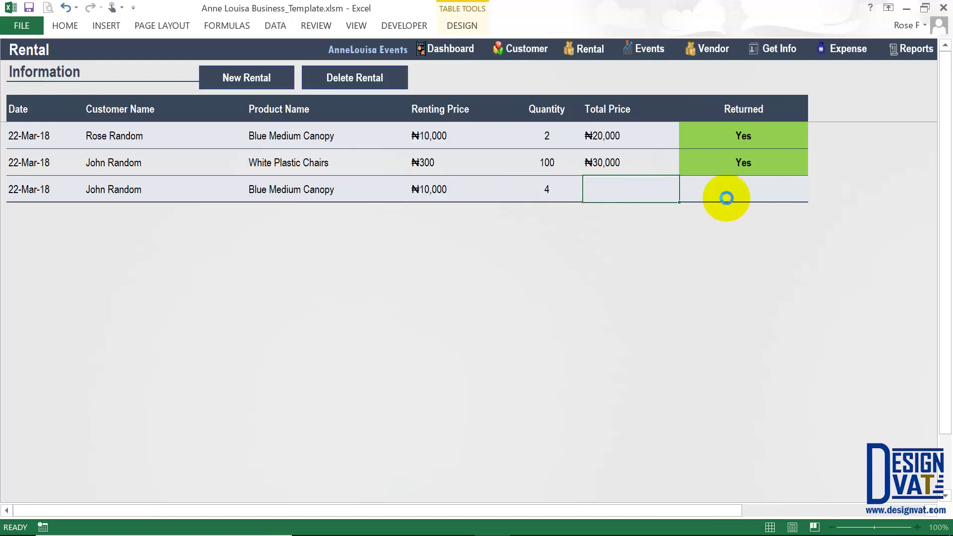
- Check the third rental's Returned status and quantity, and review Blue Medium Canopy's Available For Rent figure on the product sheet
left_click(744, 201)
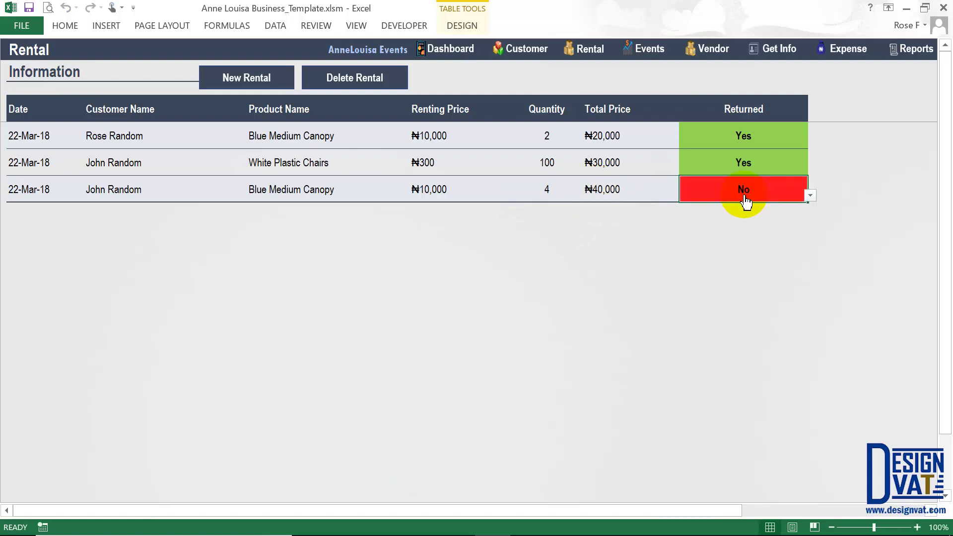
left_click(537, 192)
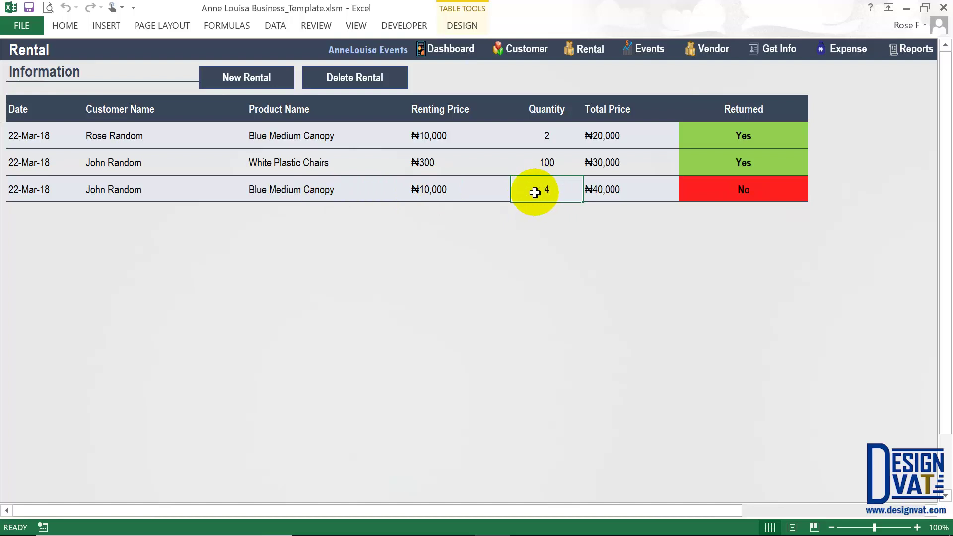
left_click(585, 49)
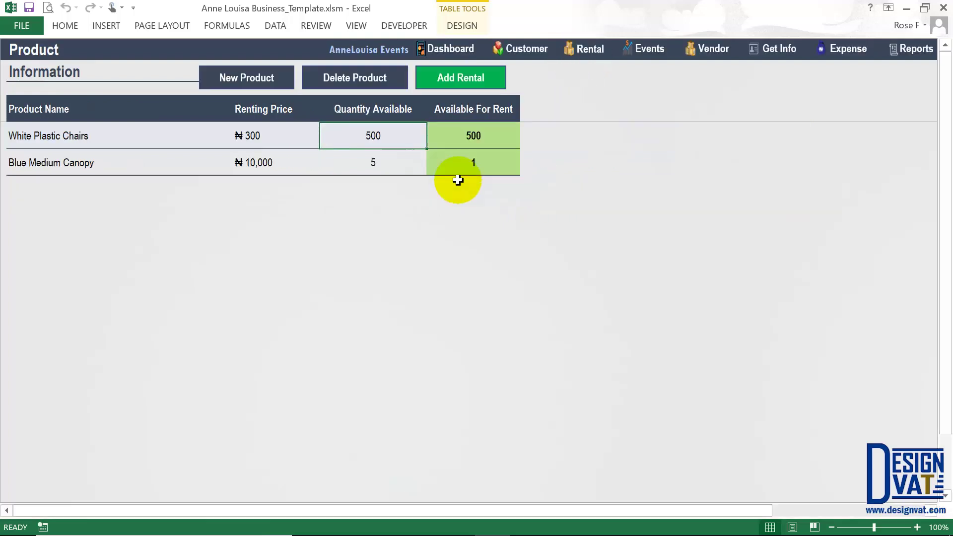
left_click(465, 163)
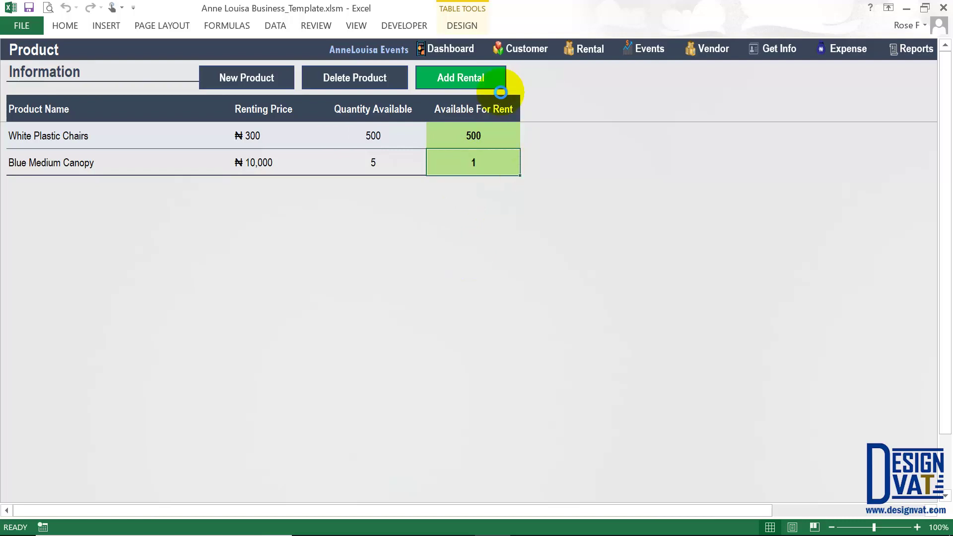
- Return to the rental sheet and set the third rental's Returned status to Yes
left_click(500, 83)
left_click(765, 191)
left_click(810, 195)
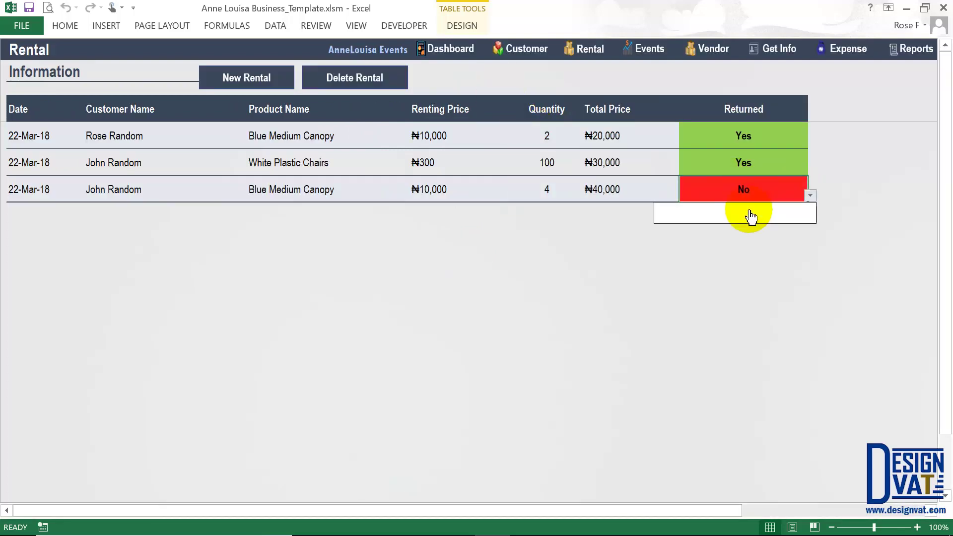
left_click(743, 208)
- Review the Available For Rent figures of both products on the product sheet
left_click(589, 49)
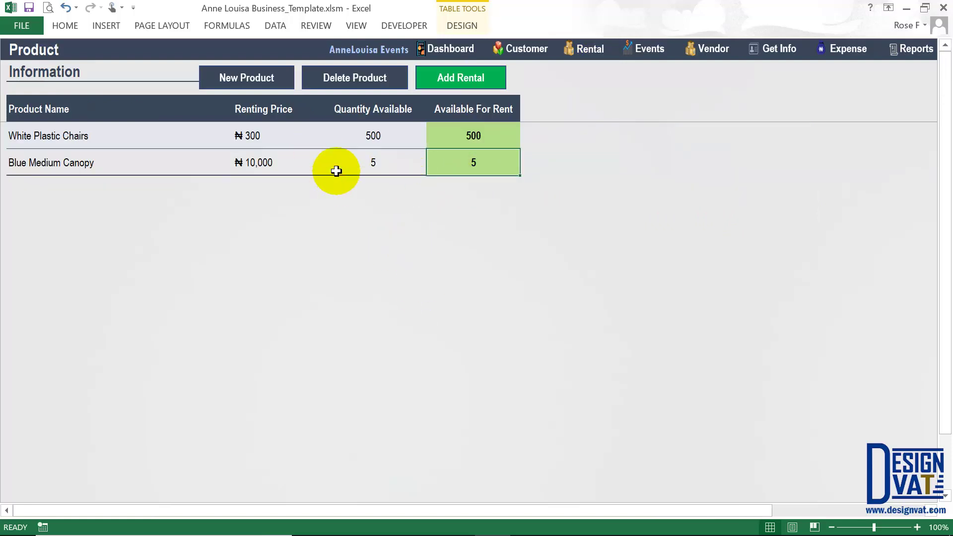
left_click_drag(463, 117, 453, 166)
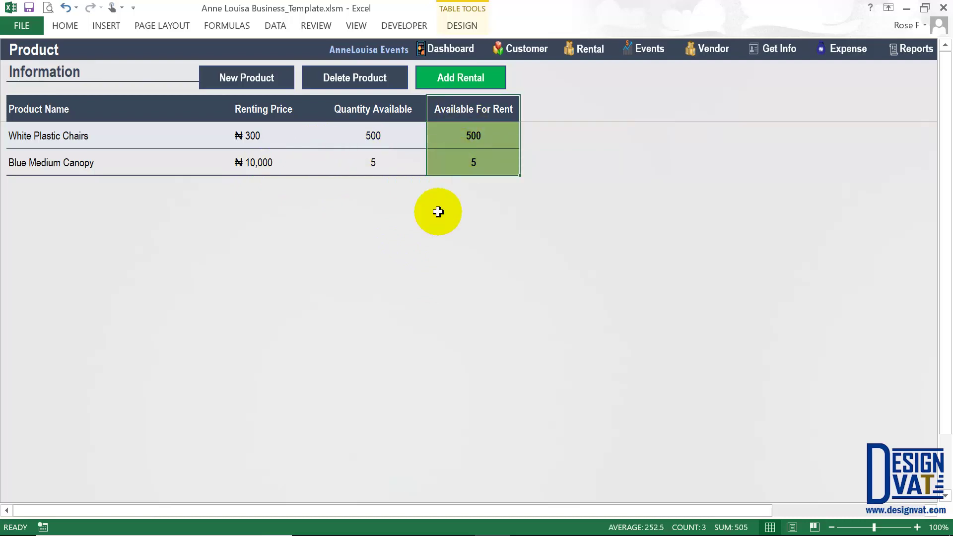
left_click(453, 136)
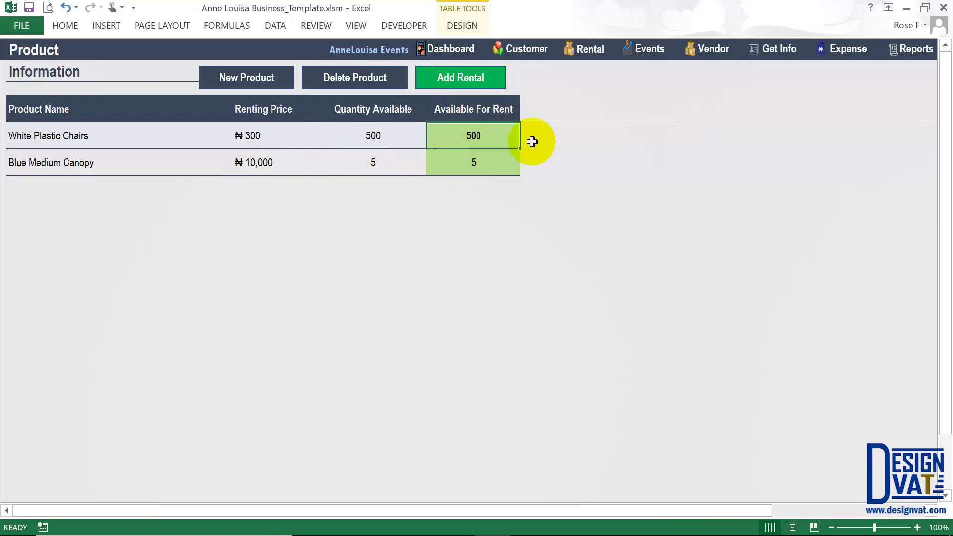
- Open the Profit & Loss Statement report and examine the Rental Services Income for Mar 18
key("ctrl+Page_Down")
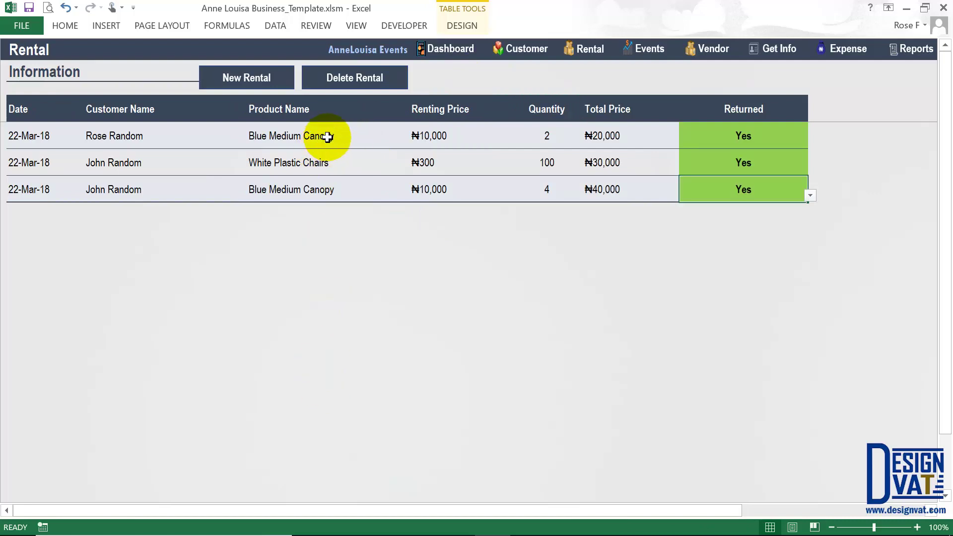
left_click(912, 56)
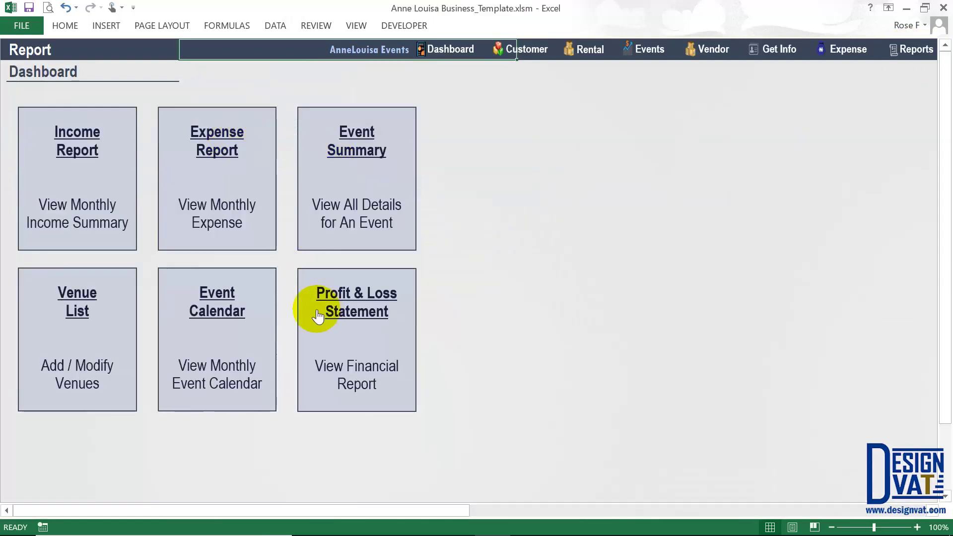
left_click(330, 310)
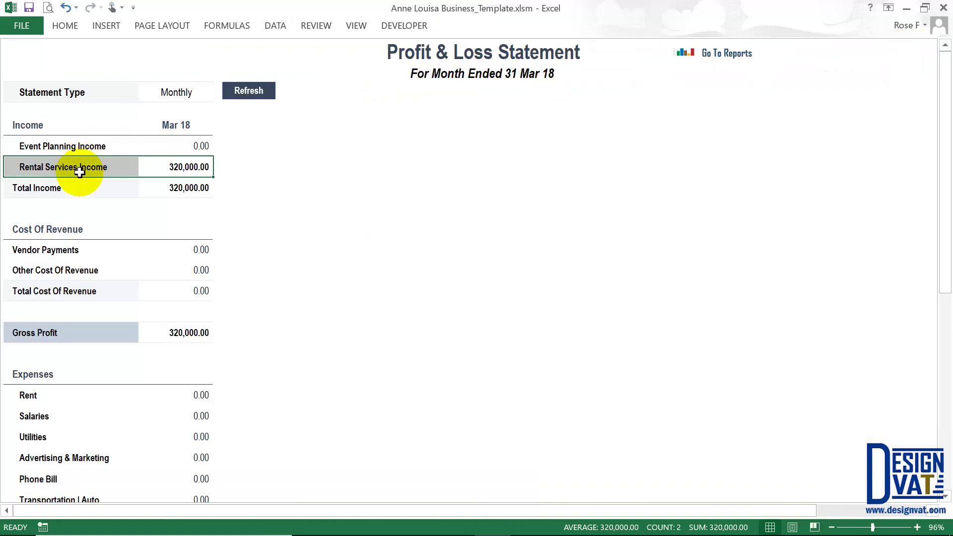
left_click(74, 172)
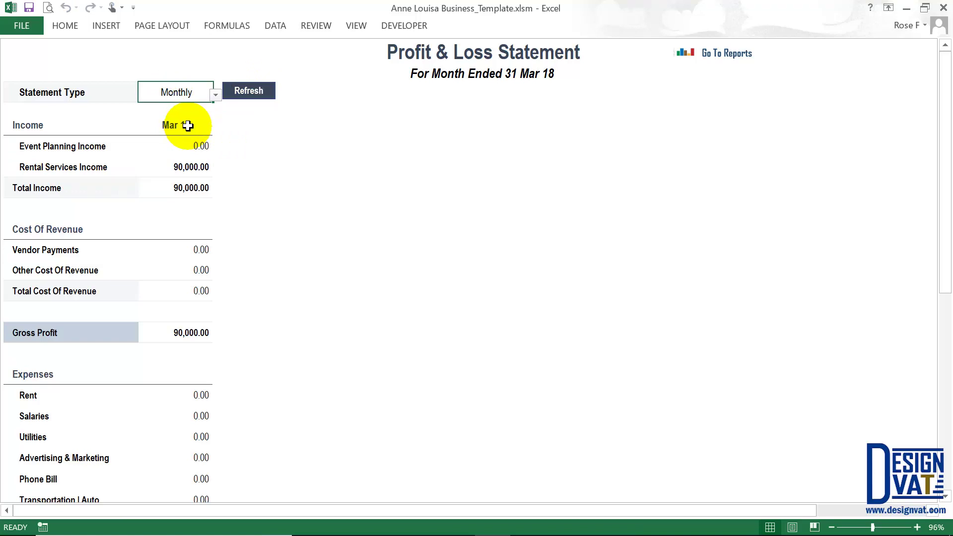
left_click(190, 167)
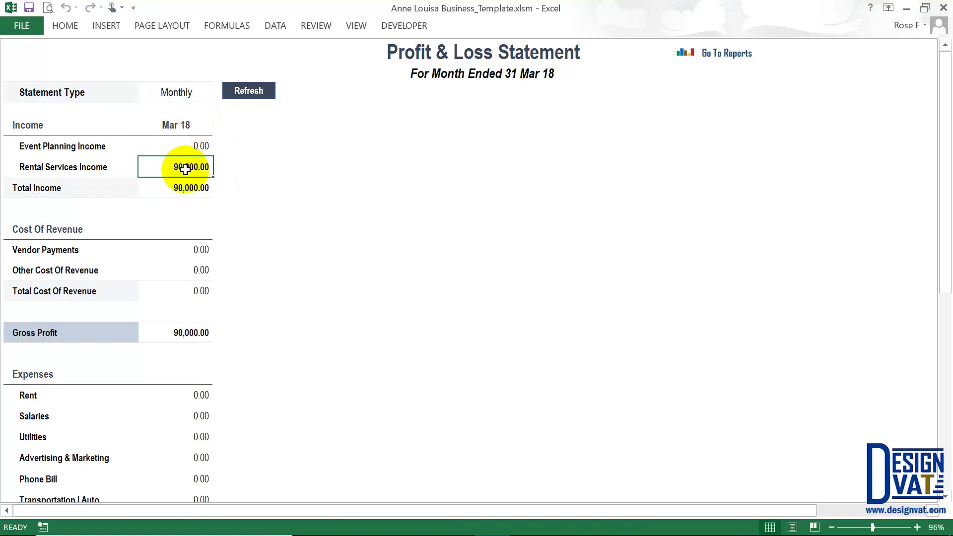
left_click_drag(185, 169, 102, 167)
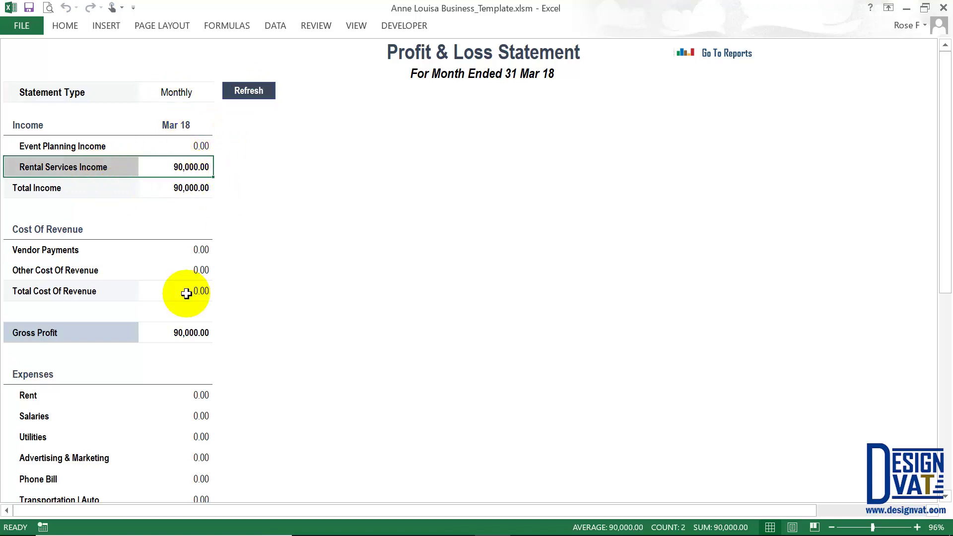
left_click(189, 167)
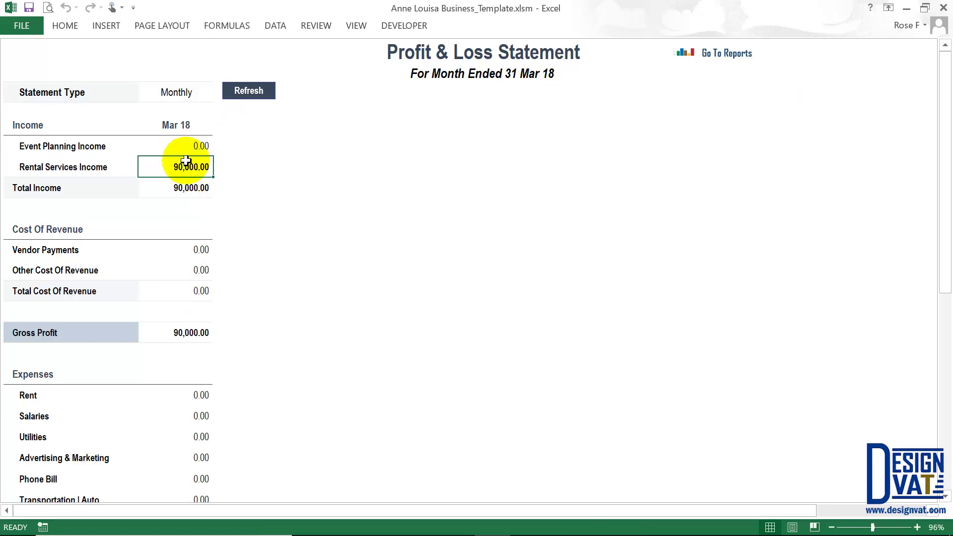
- Go back to the rental sheet and check the sum of the three rentals' Total Price values
left_click(716, 53)
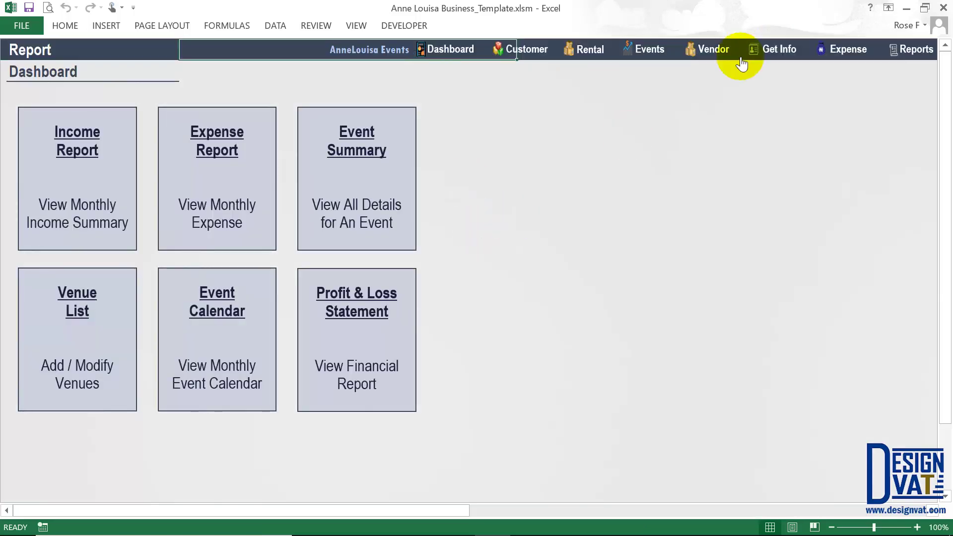
left_click(590, 53)
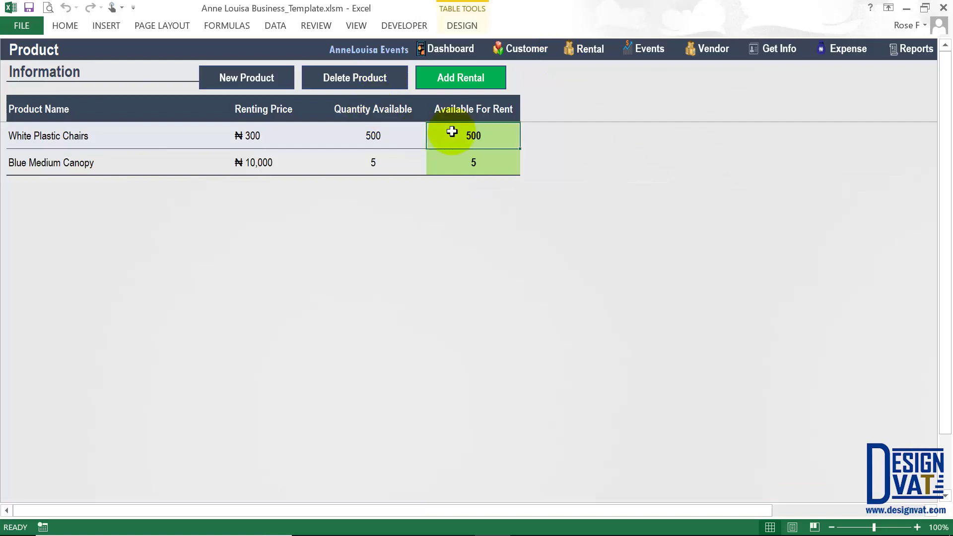
left_click(476, 78)
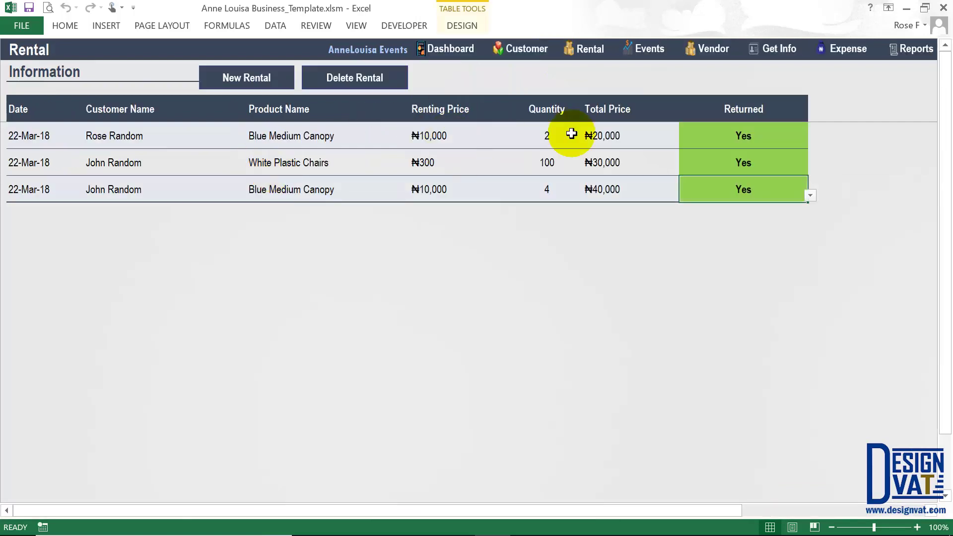
left_click_drag(602, 134, 600, 190)
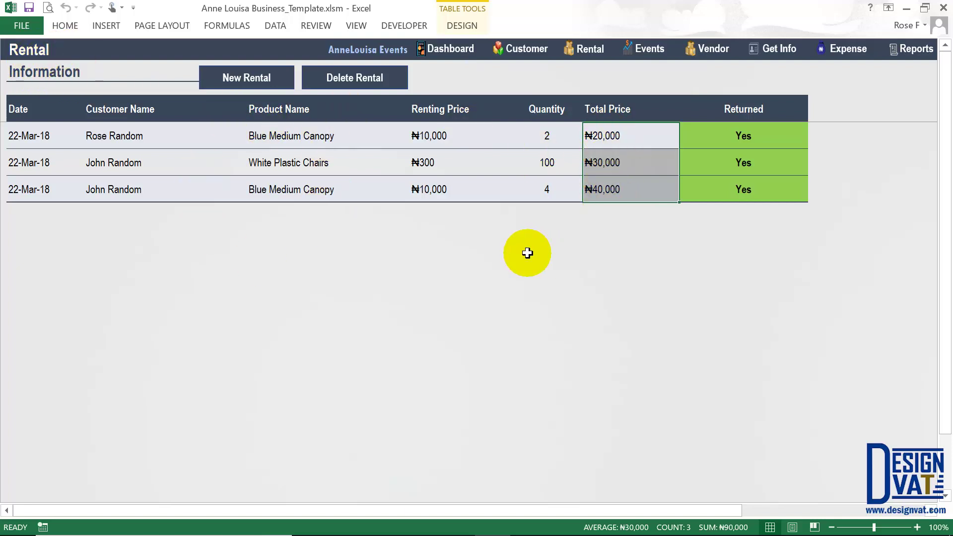
- Check the three rental dates, and set the Profit & Loss Statement's Statement Type to Annual
left_click_drag(37, 136, 30, 189)
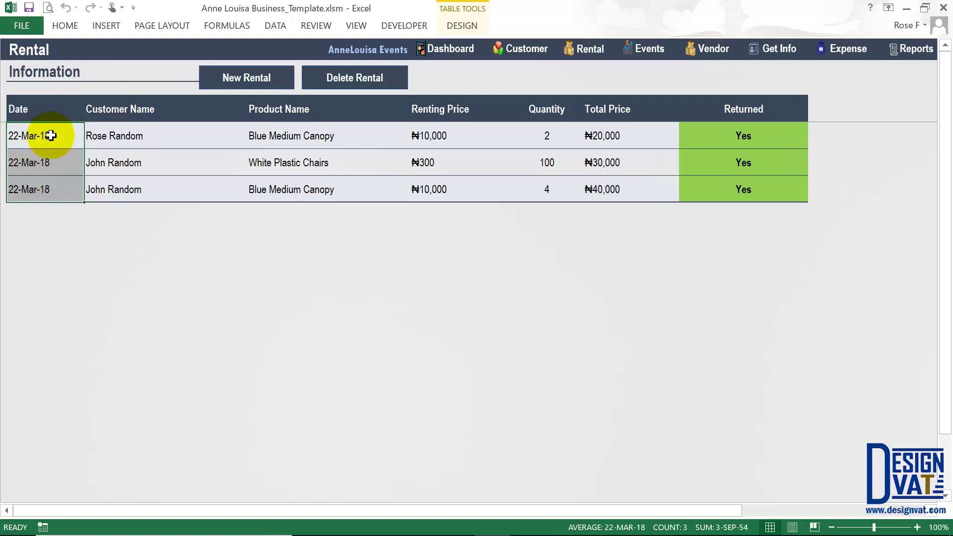
left_click(912, 48)
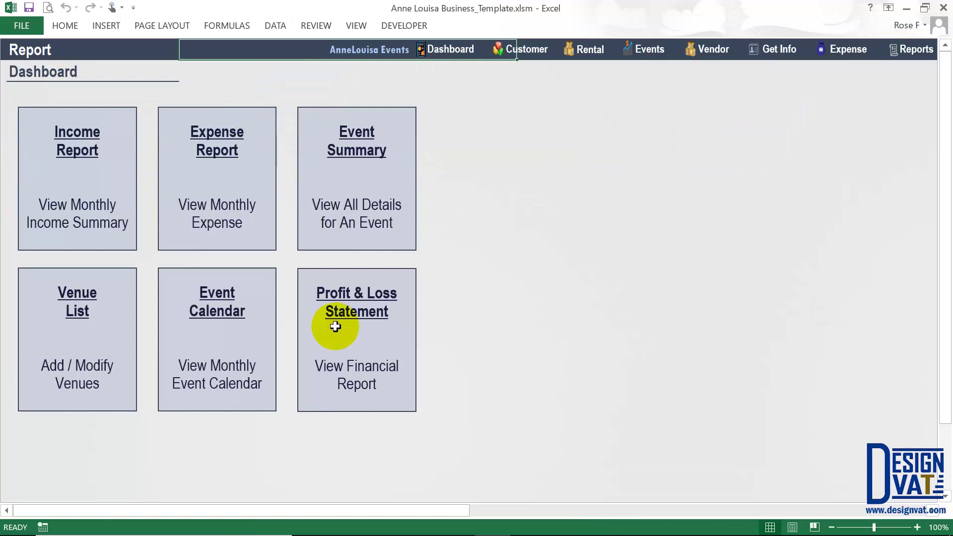
left_click(337, 334)
left_click(184, 92)
left_click(216, 94)
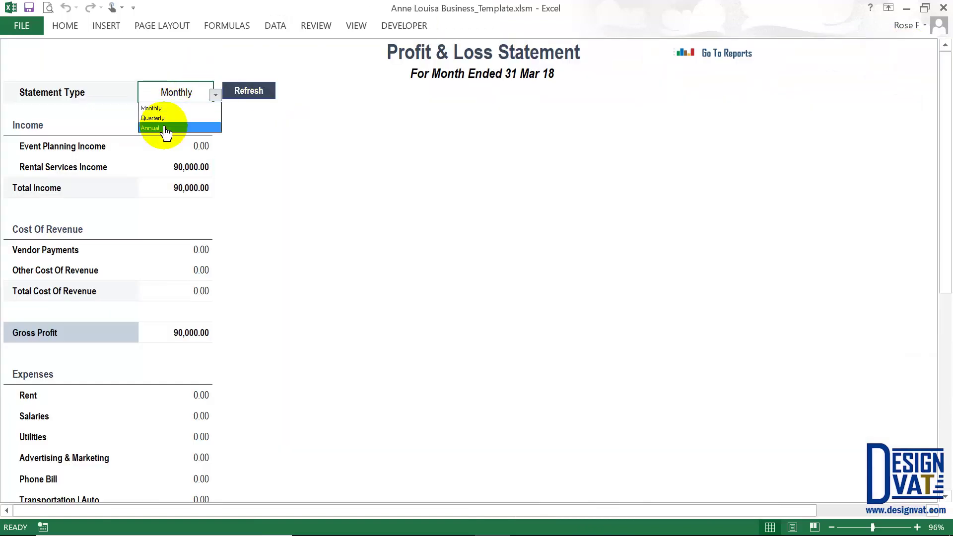
left_click(165, 128)
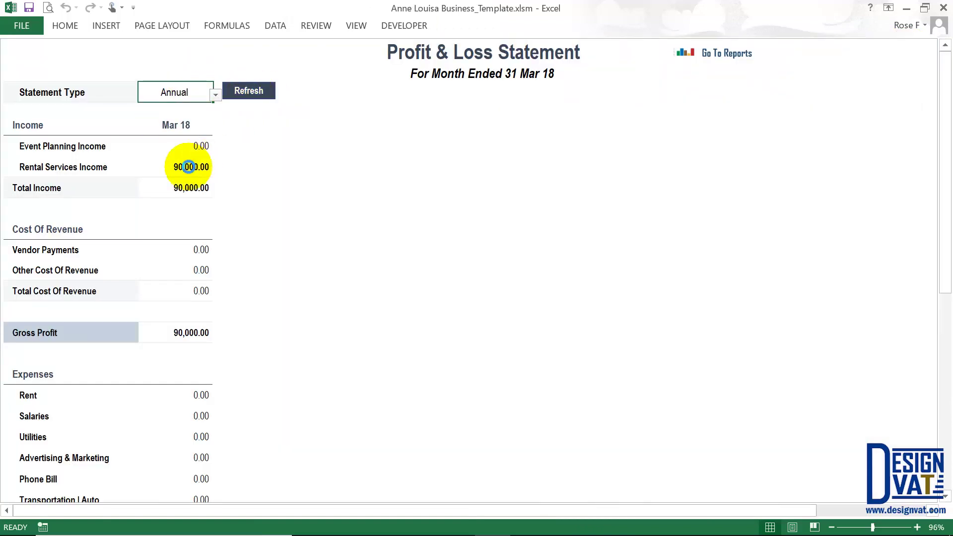
- Examine the Mar 18 income figures in the annual Profit & Loss Statement, focusing on Rental Services Income
left_click_drag(340, 146, 330, 211)
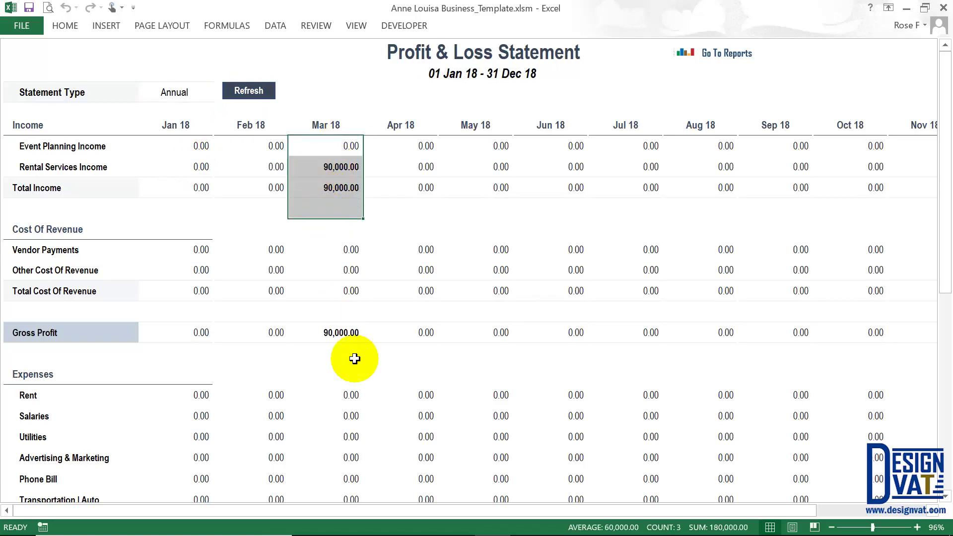
left_click(328, 169)
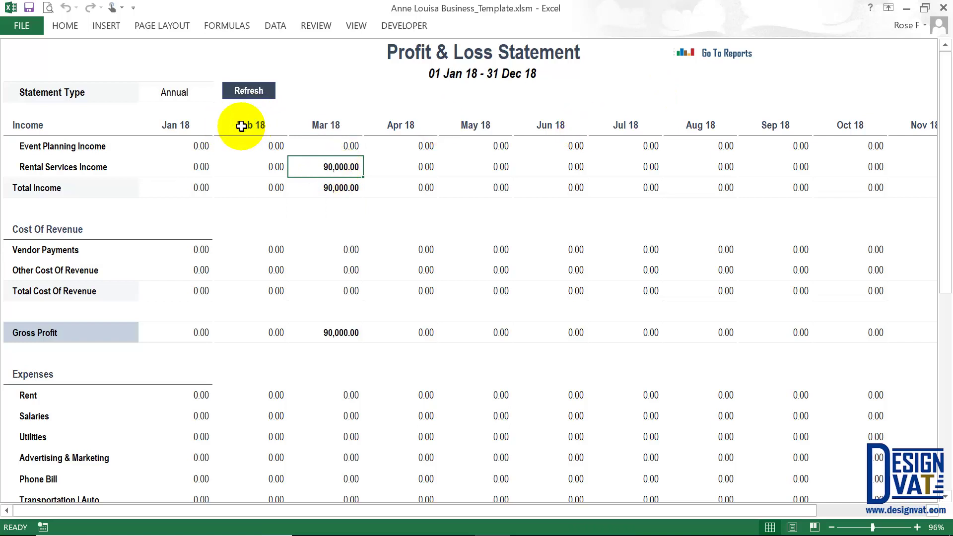
left_click(415, 47)
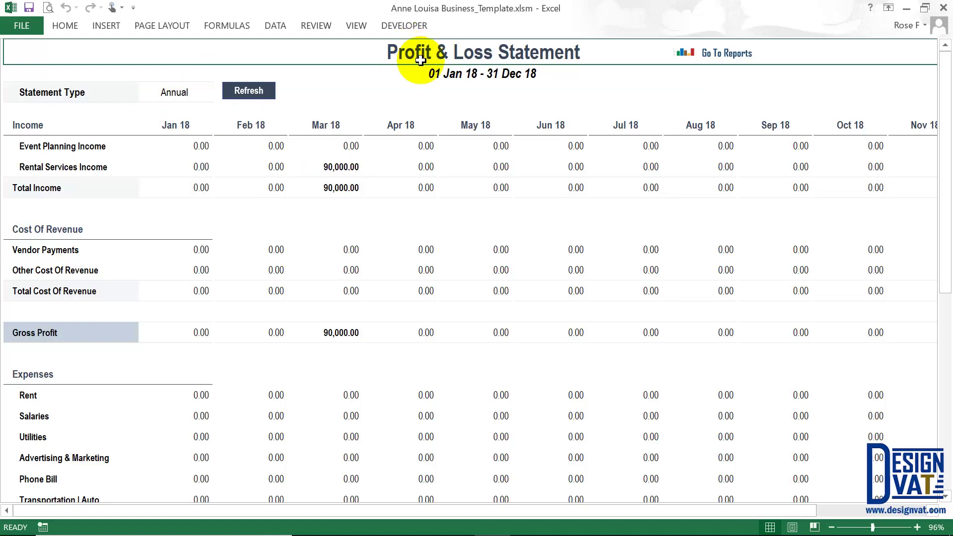
left_click(324, 165)
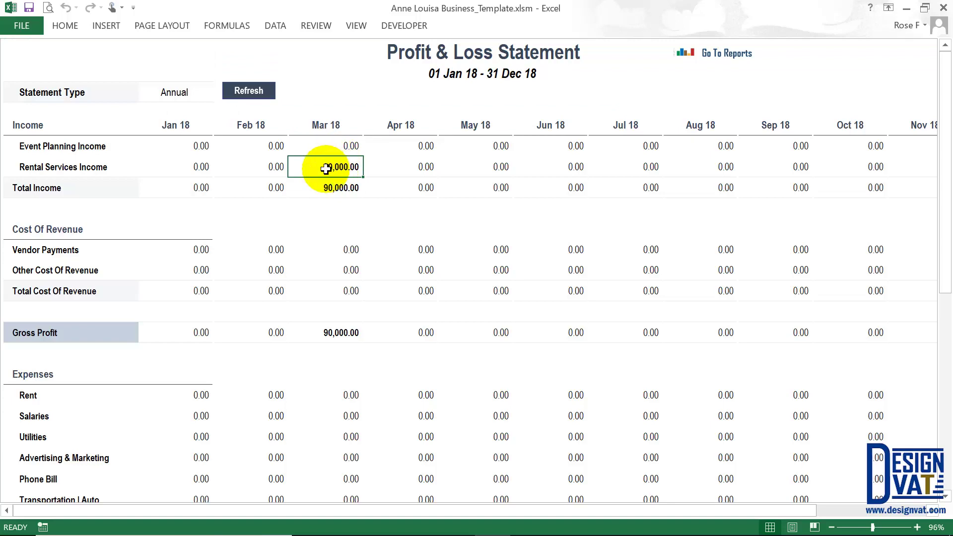
- Review the customer payments on the Income sheet and return to the customer sheet
left_click(741, 53)
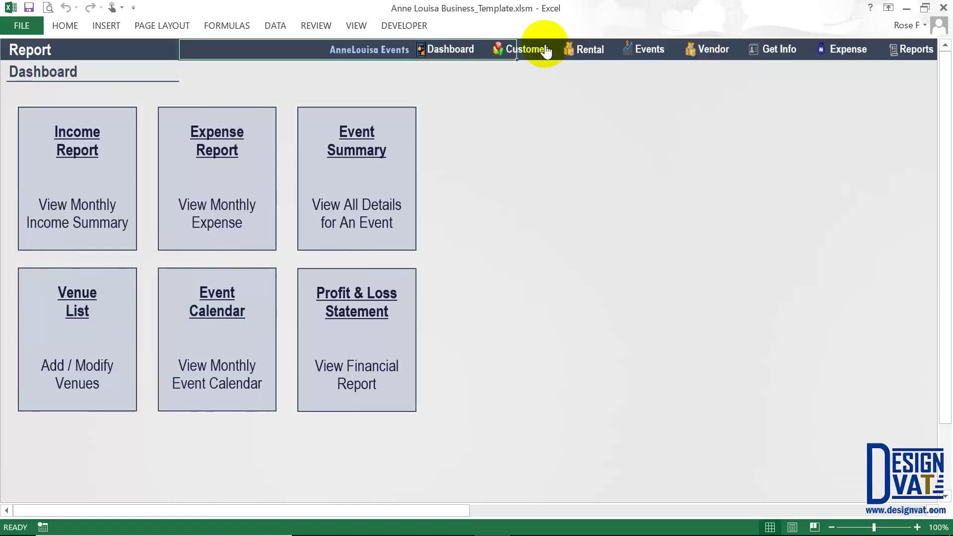
left_click(542, 49)
left_click(445, 79)
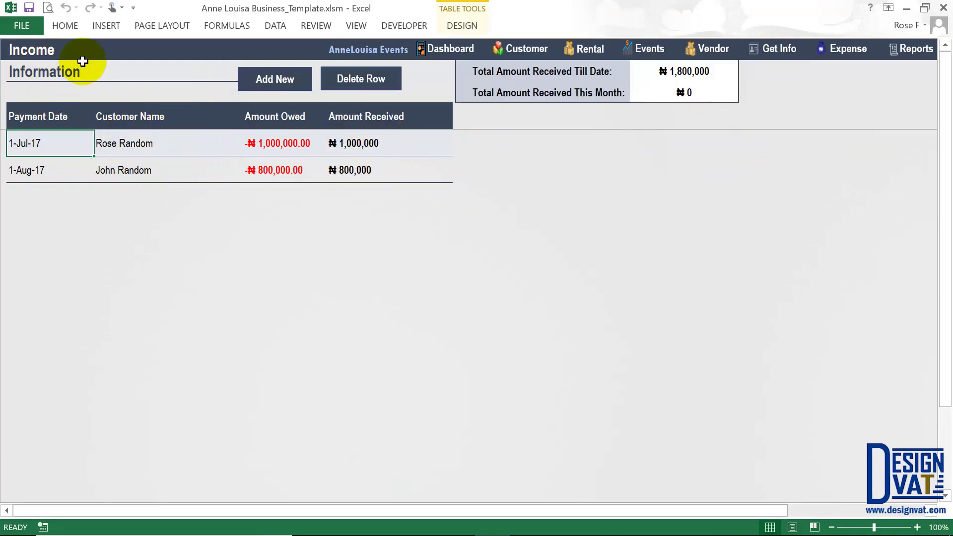
left_click(540, 52)
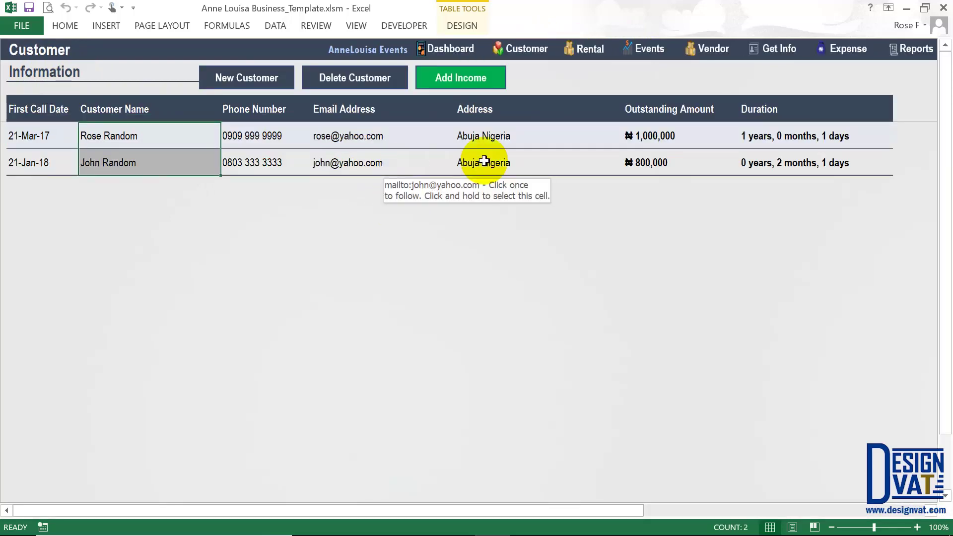
- Reopen the Profit & Loss Statement and check the Rental Services Income for Mar 18
left_click(915, 54)
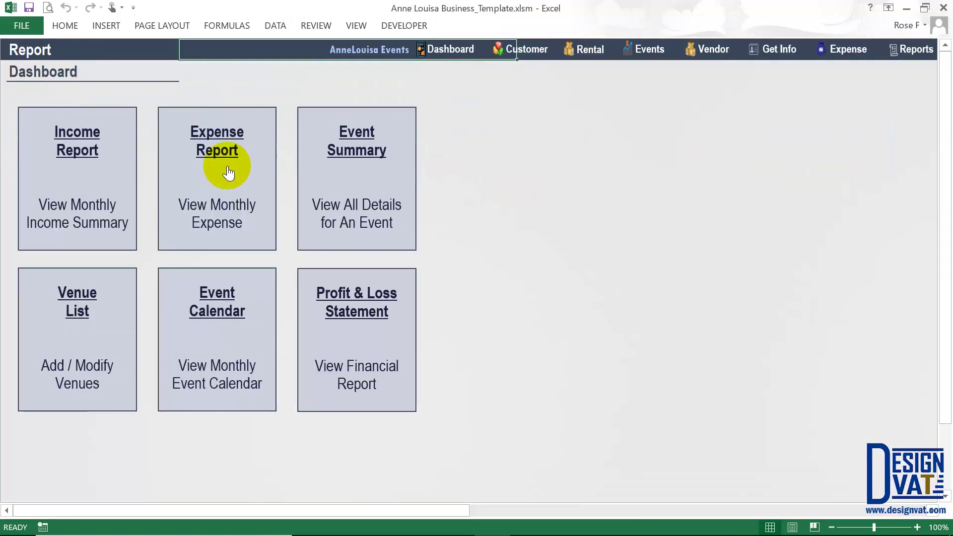
left_click(316, 351)
mouse_move(317, 168)
left_mouse_down()
mouse_move(187, 180)
mouse_move(314, 162)
mouse_move(328, 172)
left_mouse_up()
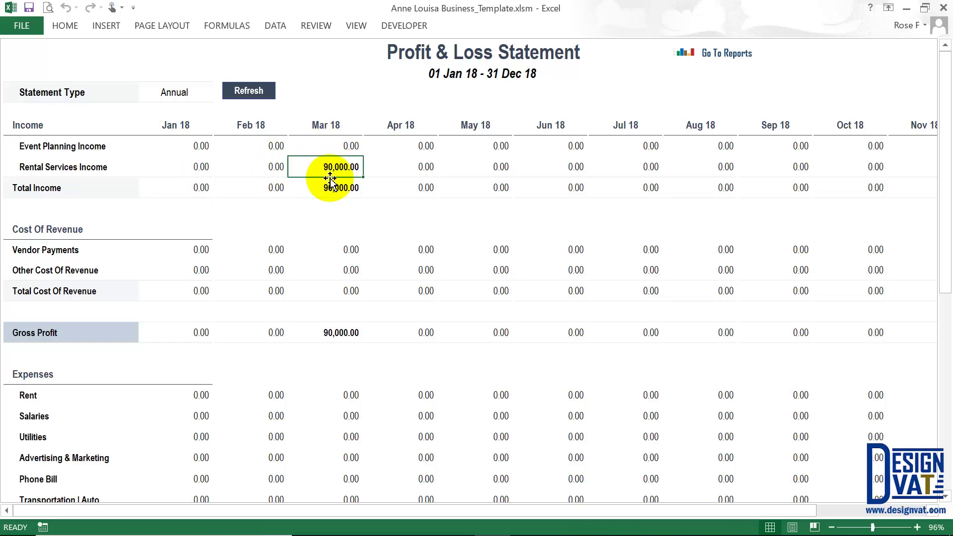
- Revisit the customer sheet and return to the report dashboard
left_click(725, 55)
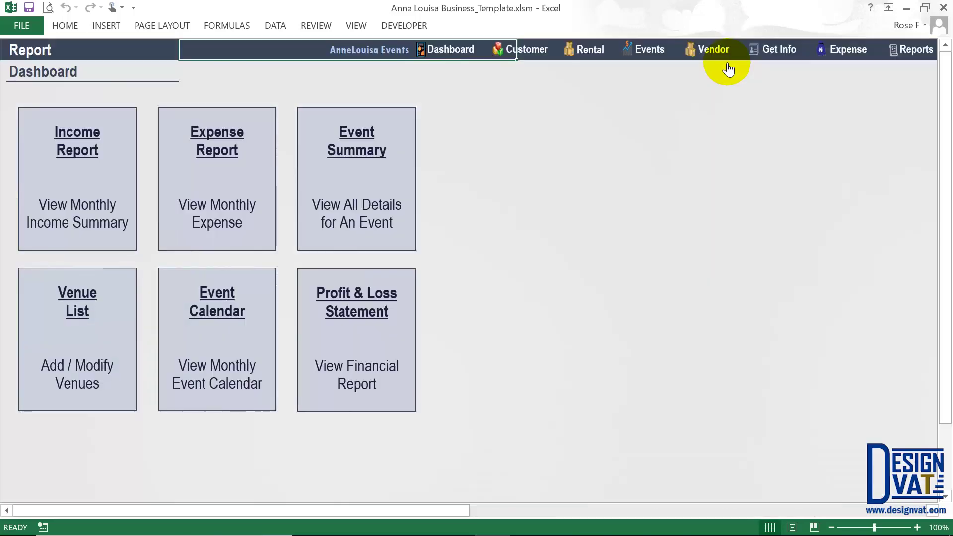
left_click(536, 48)
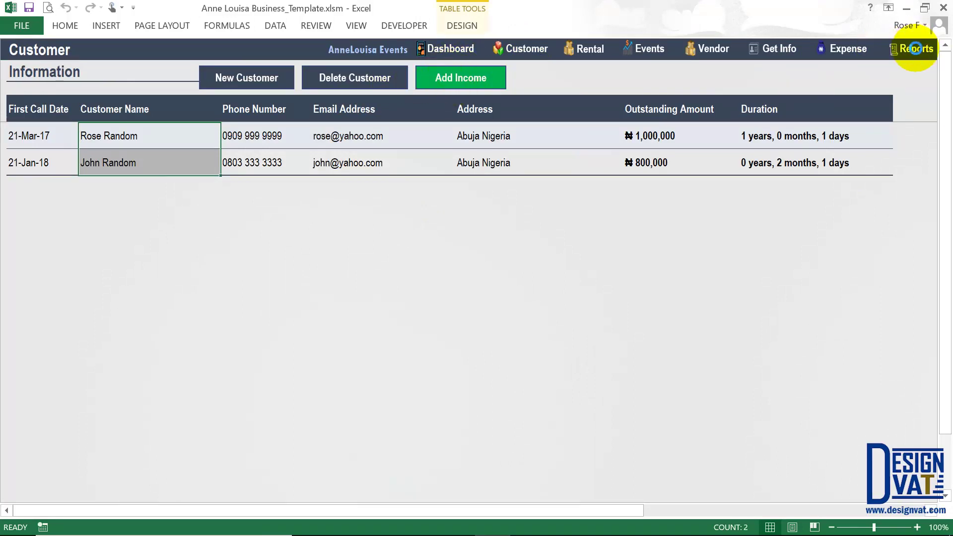
left_click(915, 48)
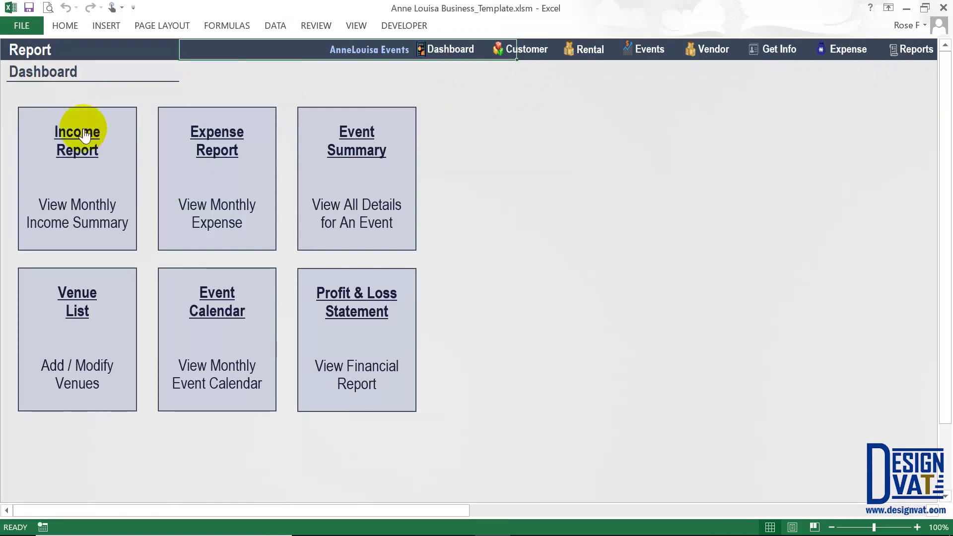